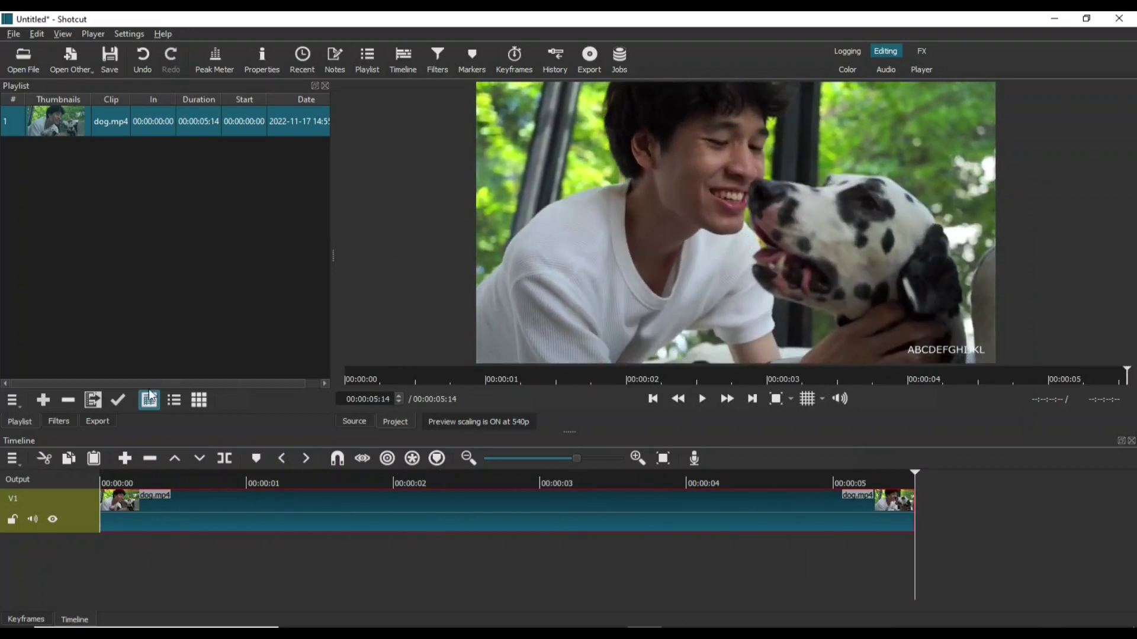
Search the filters for "mask" and add the Mask: Simple Shape filter to the dog.mp4 clip
left_click(59, 422)
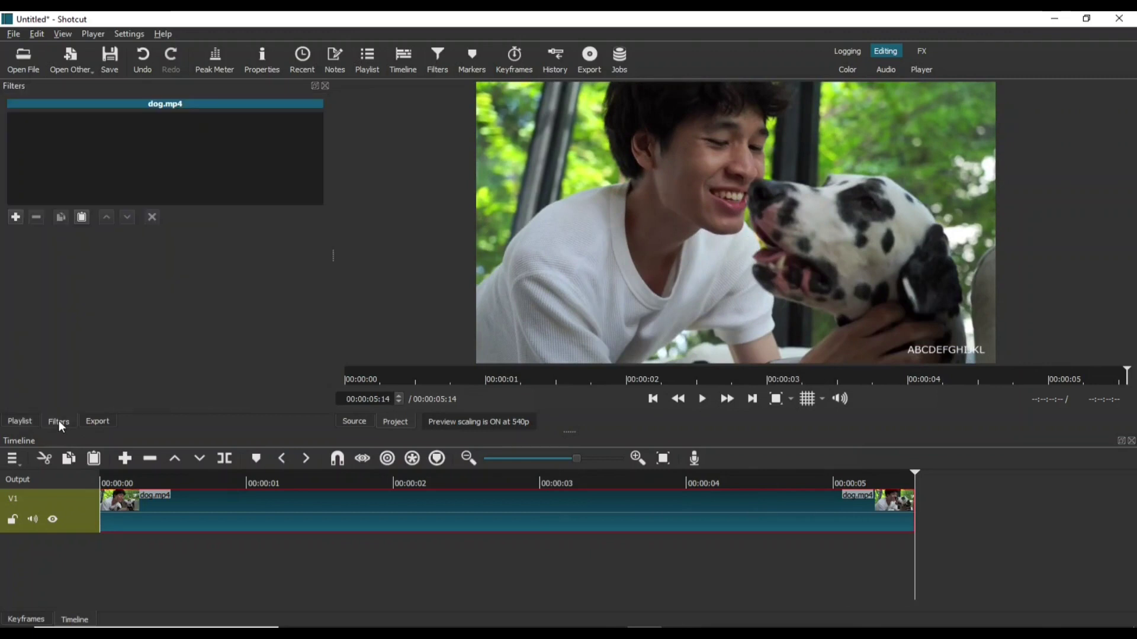
left_click(16, 219)
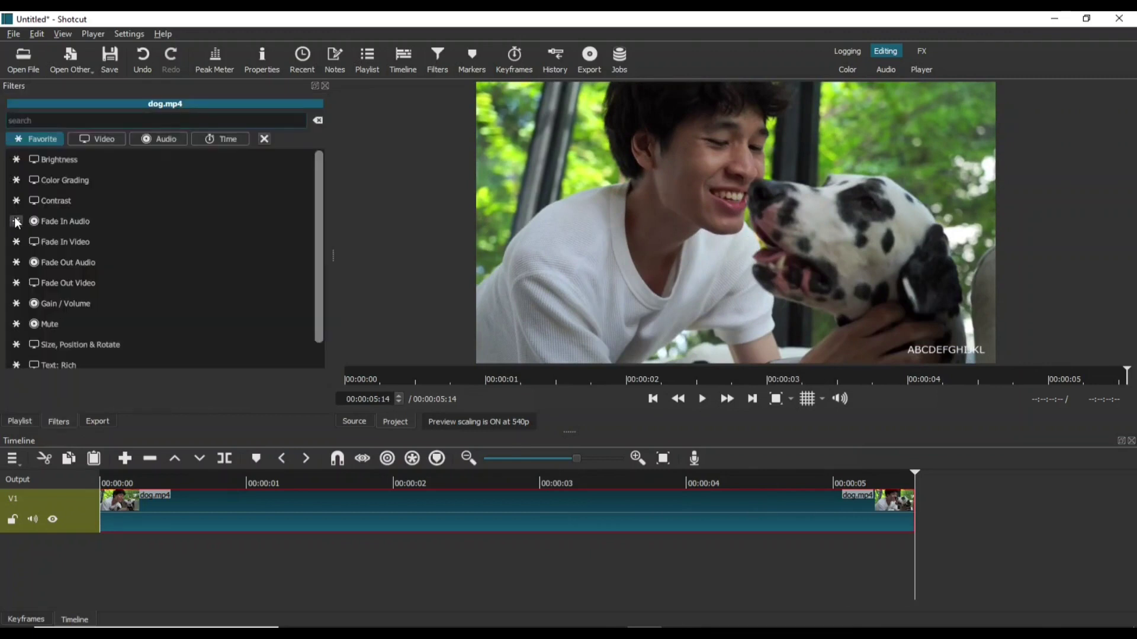
type("mask")
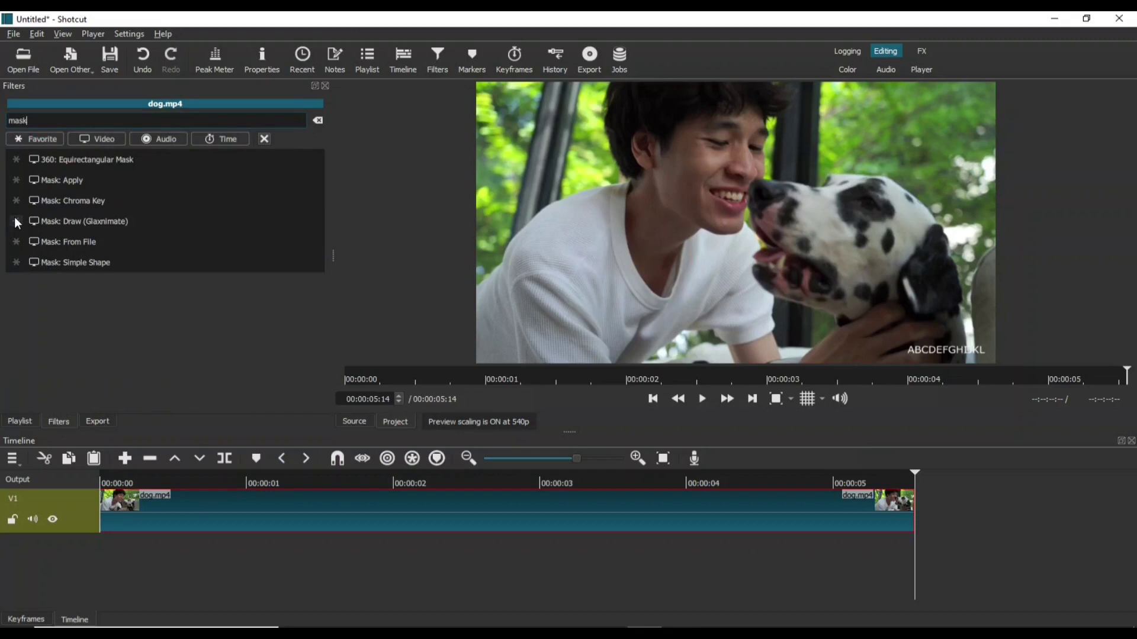
left_click(78, 262)
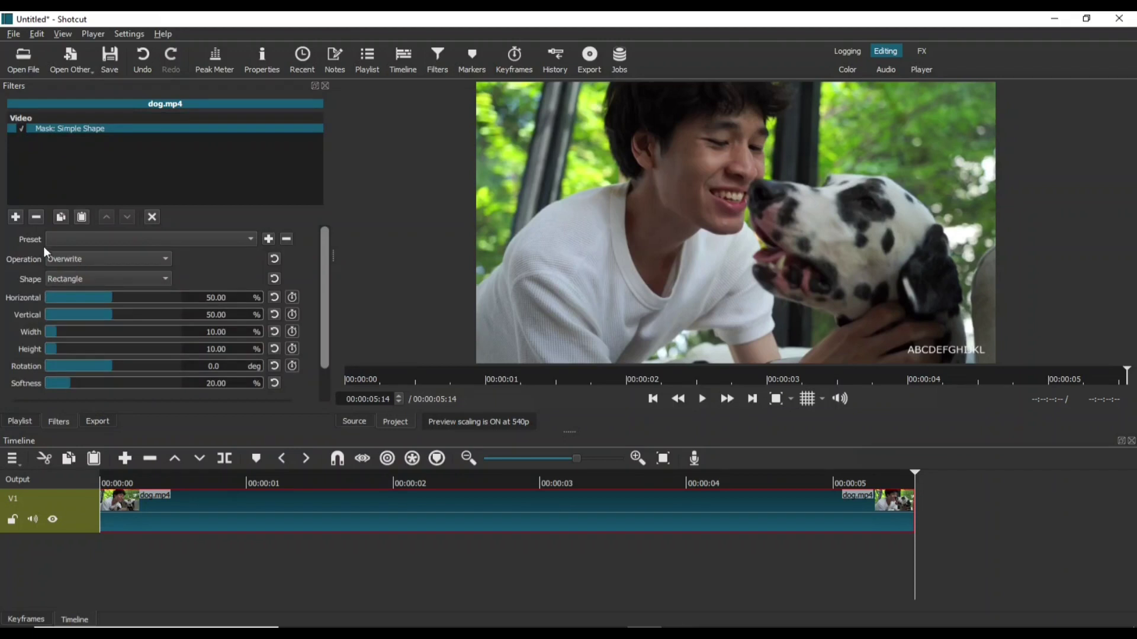
Search the filters for "blur" and add the Blur: Gaussian filter to the dog.mp4 clip
left_click(22, 220)
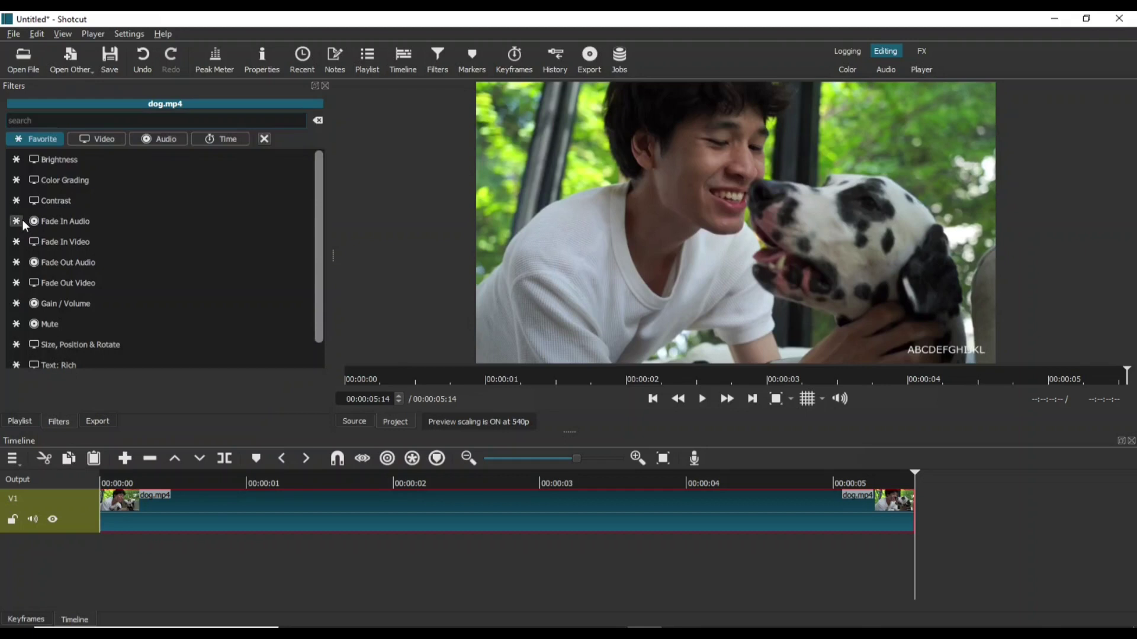
type("blur")
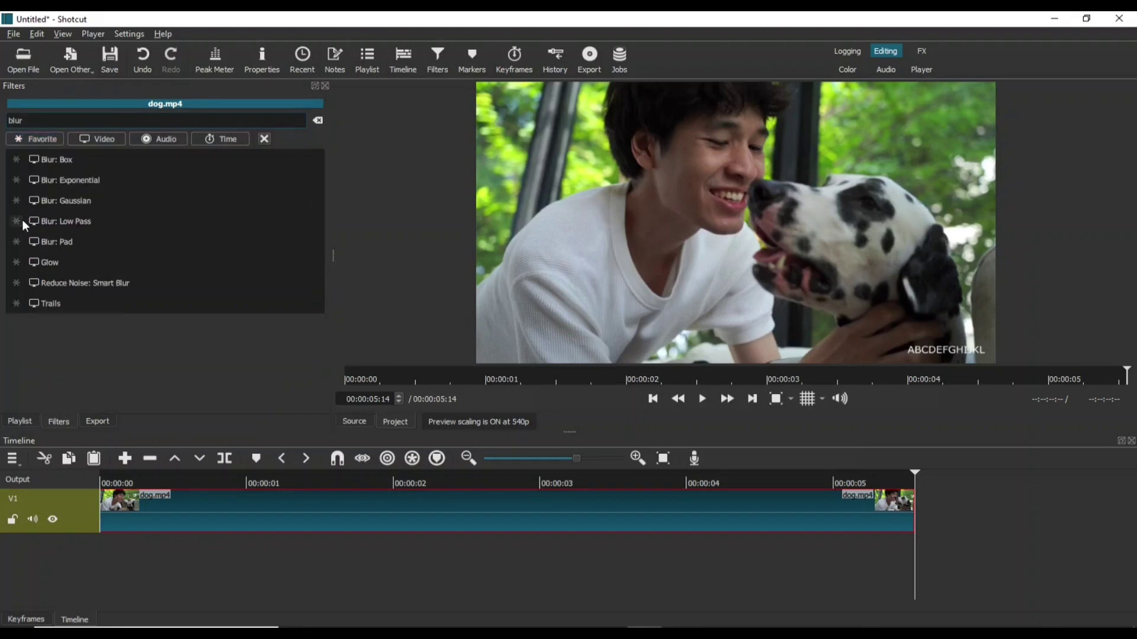
left_click(70, 198)
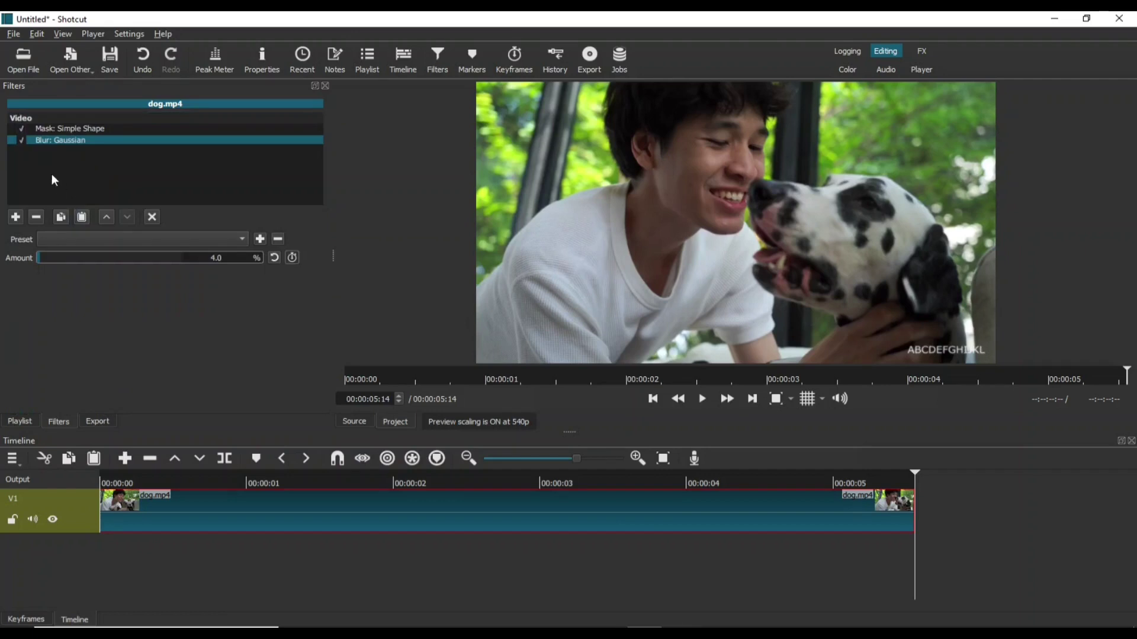
Add the Mask: Apply filter after the Gaussian blur on the dog.mp4 clip
left_click(16, 219)
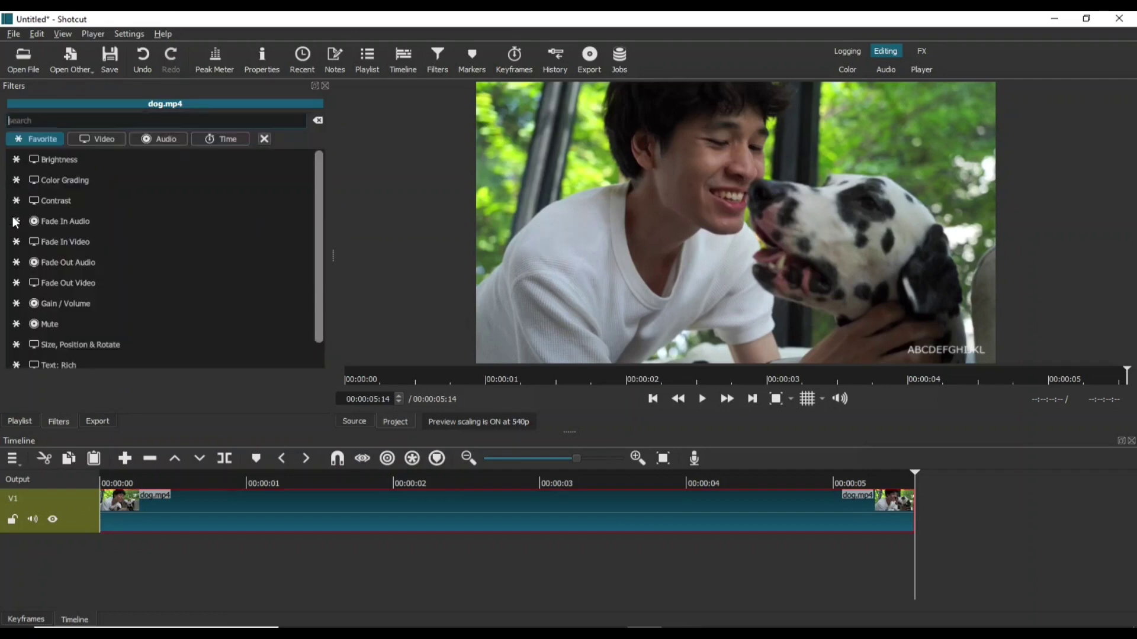
type("mask")
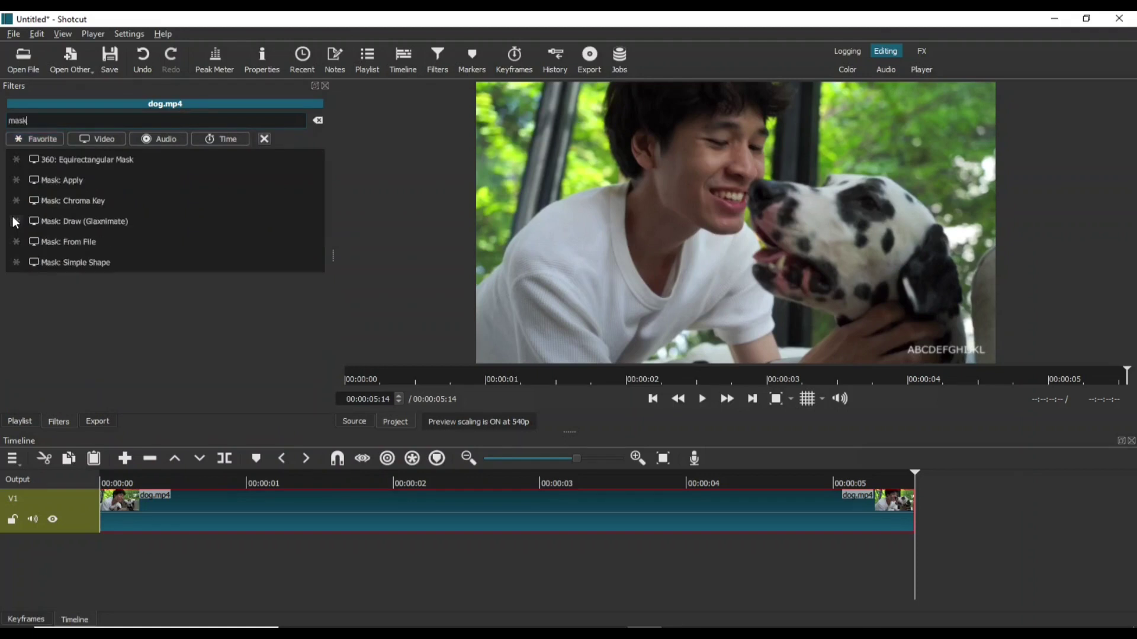
left_click(66, 181)
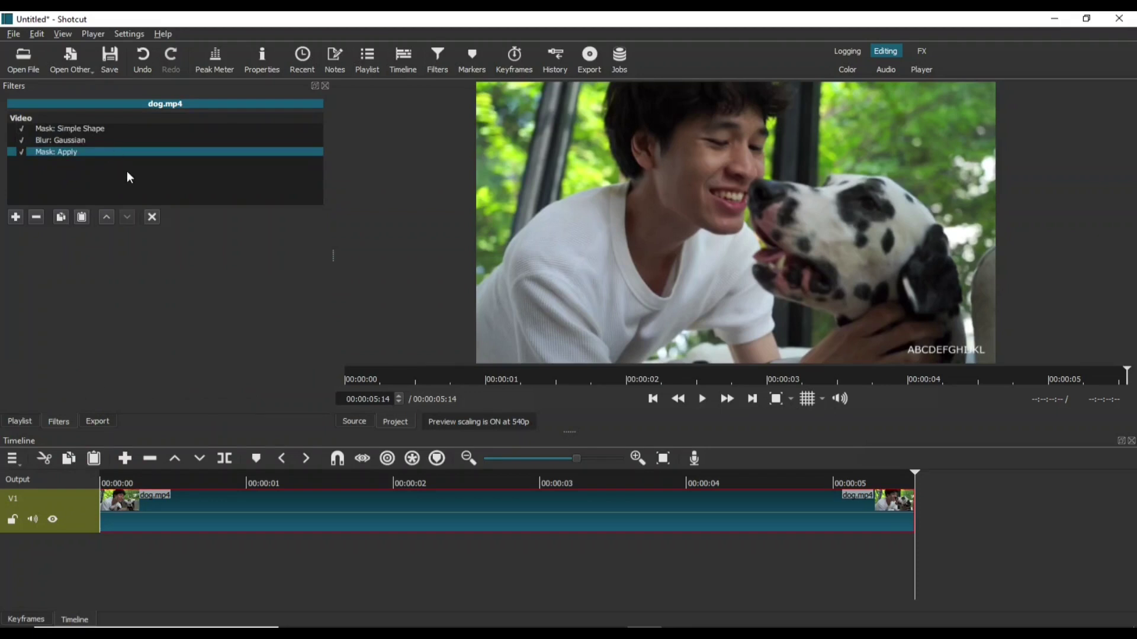
Set the Gaussian blur amount to 100%
left_click(66, 140)
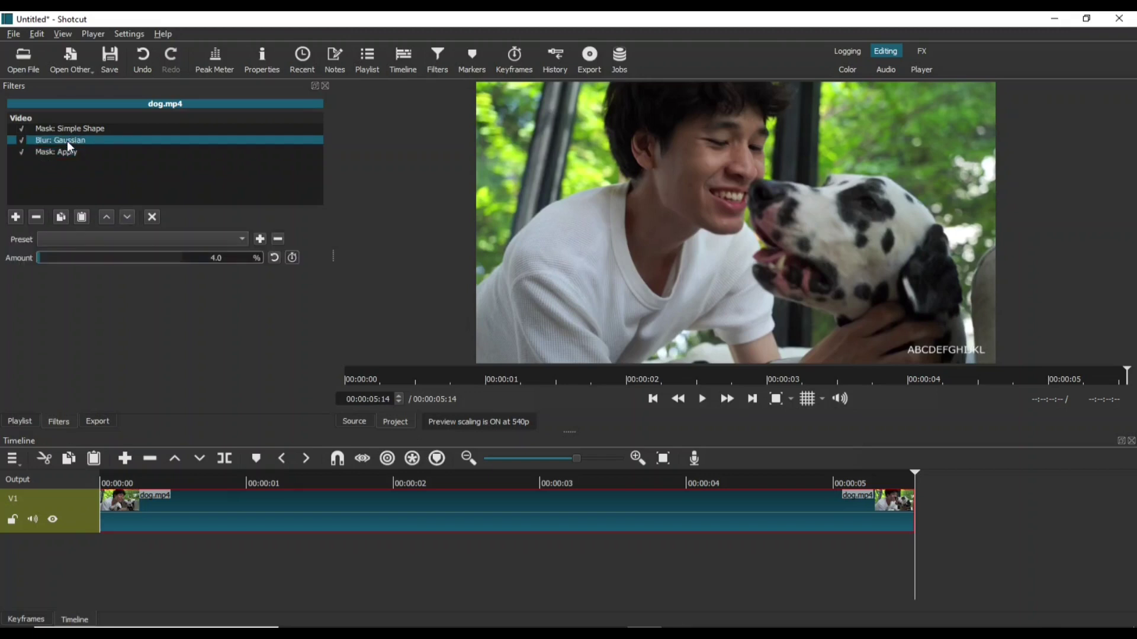
left_click_drag(41, 258, 213, 277)
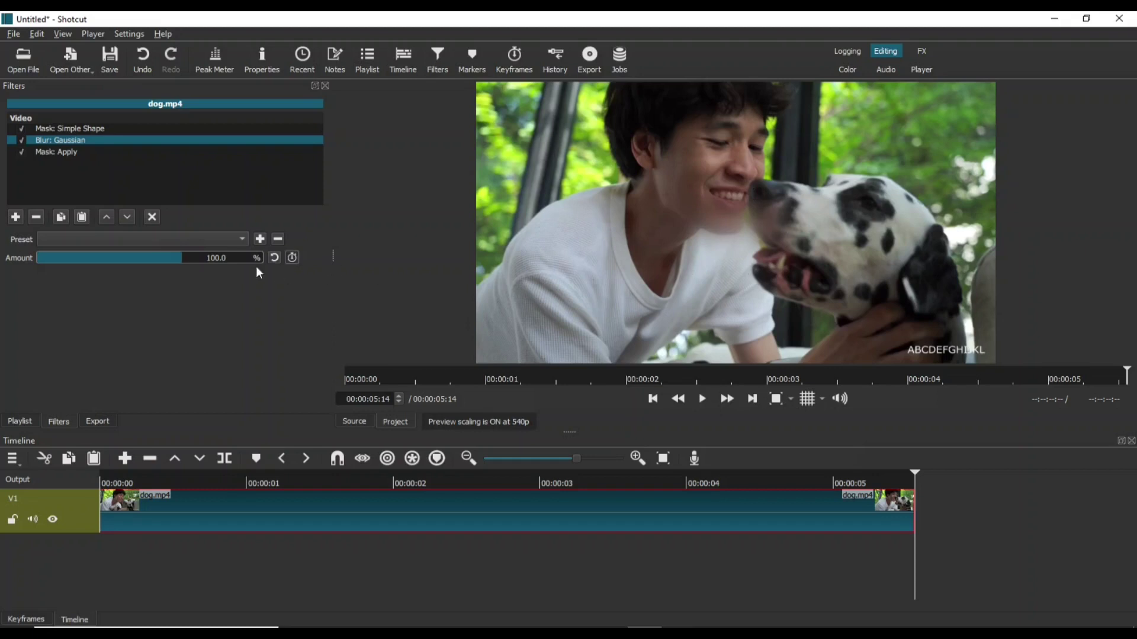
mouse_move(183, 257)
left_mouse_down()
mouse_move(108, 257)
mouse_move(176, 277)
left_mouse_up()
left_click_drag(159, 265, 225, 268)
Position the simple shape mask over the watermark text at 89.80% horizontal and 94.39% vertical
left_click(75, 130)
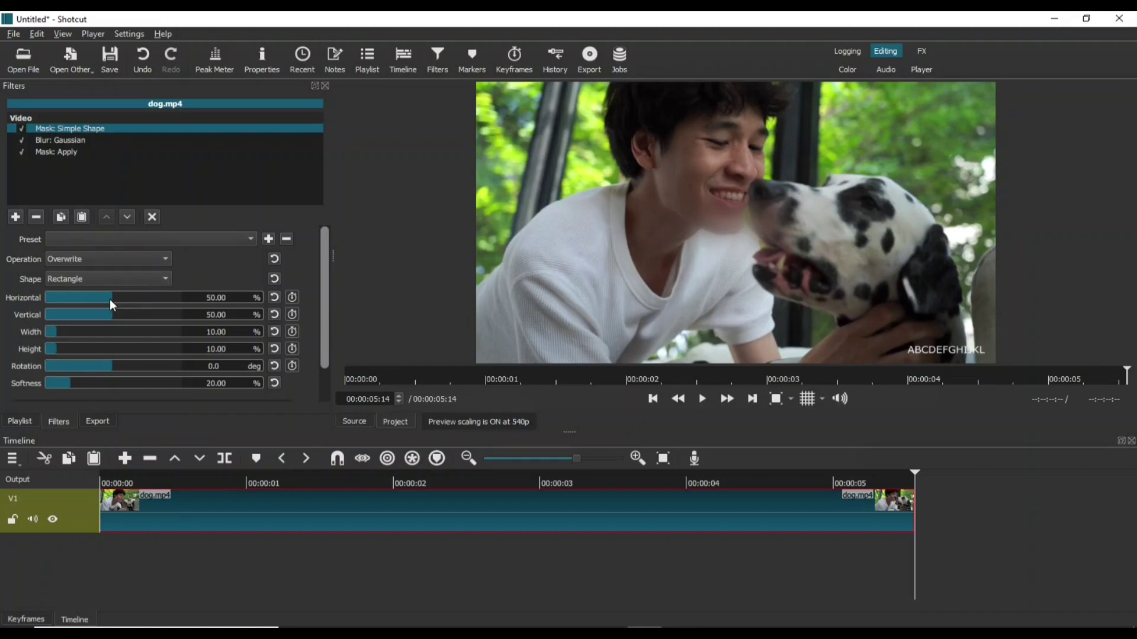
left_click_drag(110, 300, 132, 301)
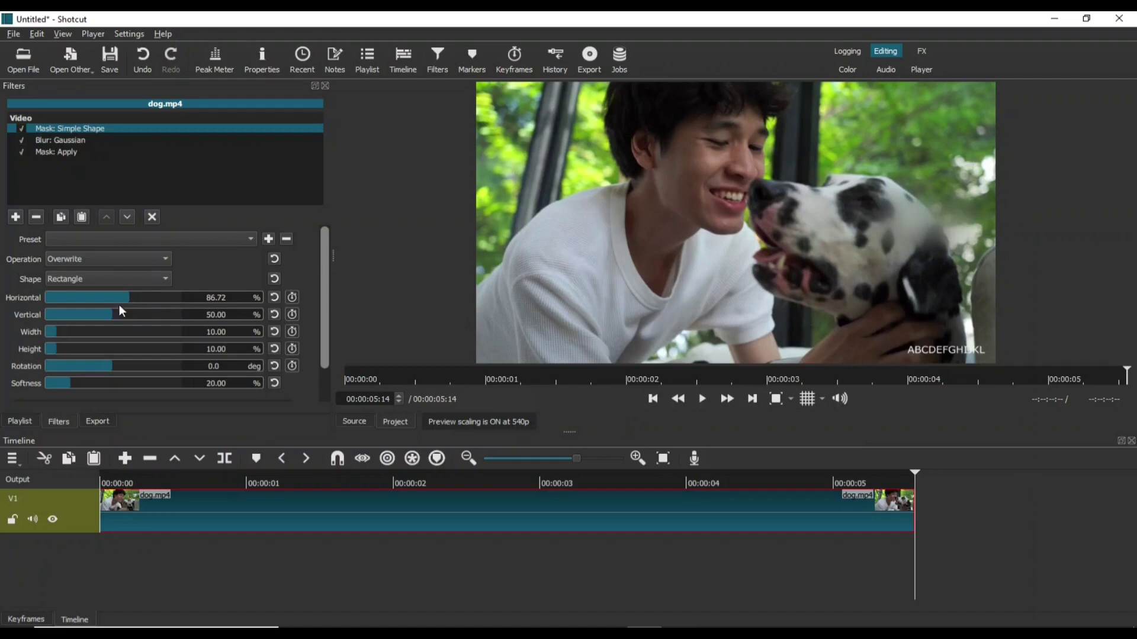
left_click_drag(111, 313, 136, 321)
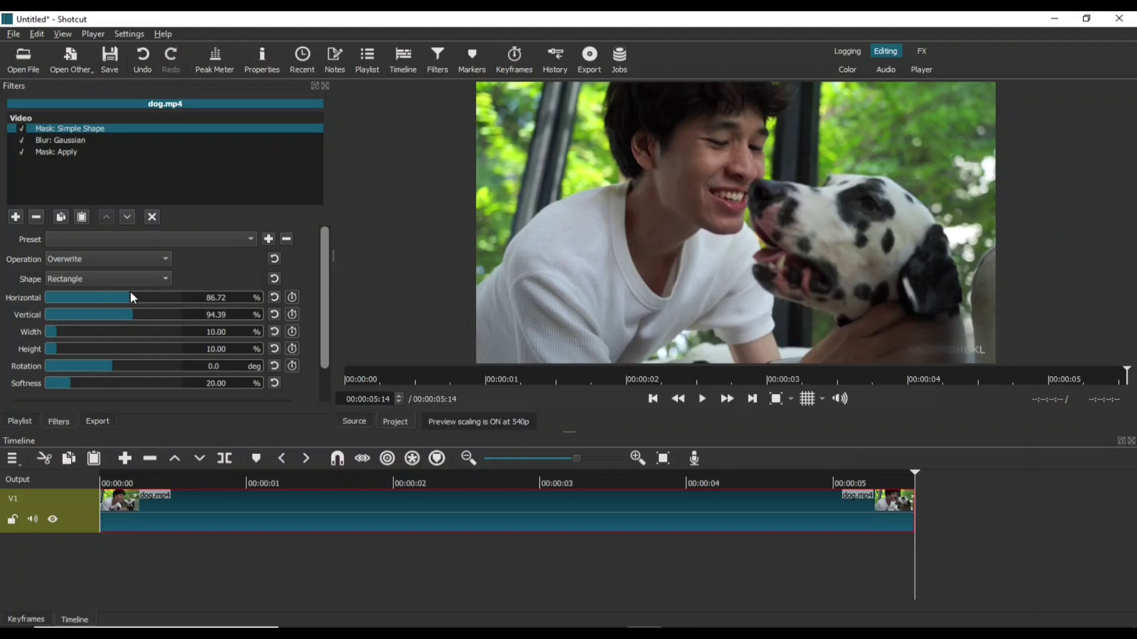
left_click_drag(126, 296, 133, 300)
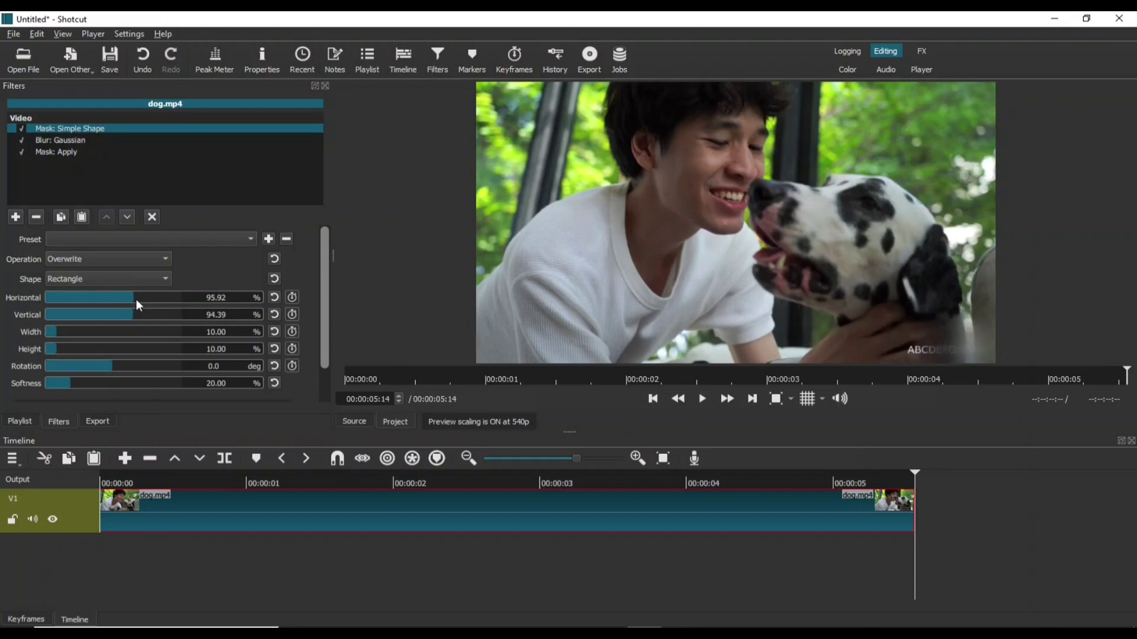
scroll(134, 299, "down", 1)
Fit the mask to the watermark text with 17.86% width, 11.22% height and 3.06% softness
left_click_drag(56, 331, 66, 335)
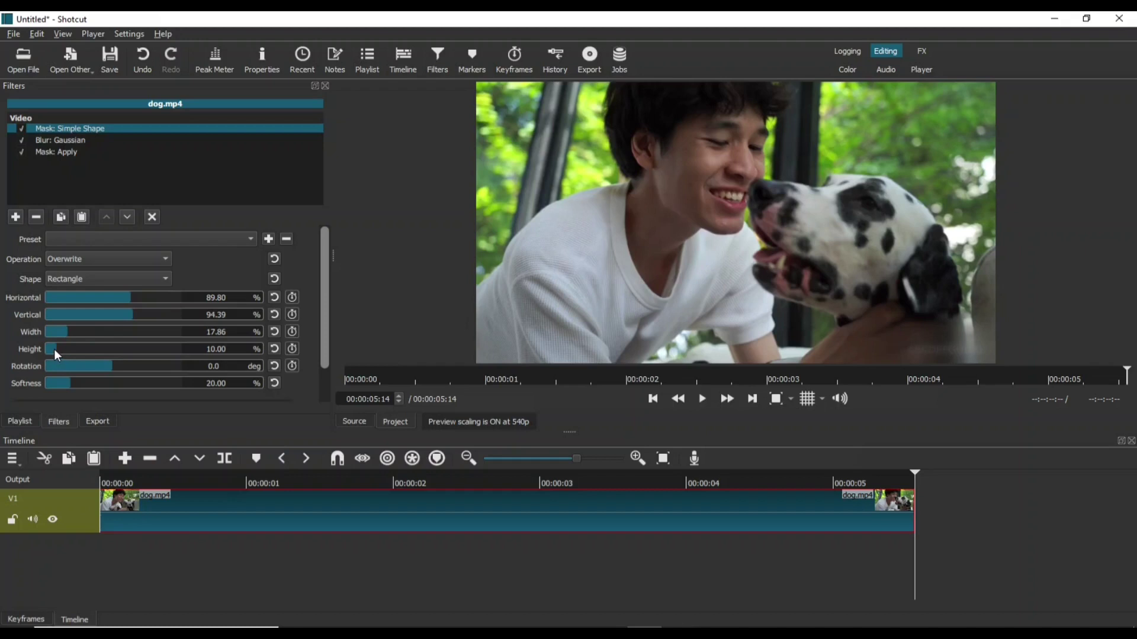
left_click_drag(55, 353, 61, 354)
left_click_drag(70, 384, 49, 383)
Set the Gaussian blur amount to 52.9% and play the clip from its start
left_click(81, 141)
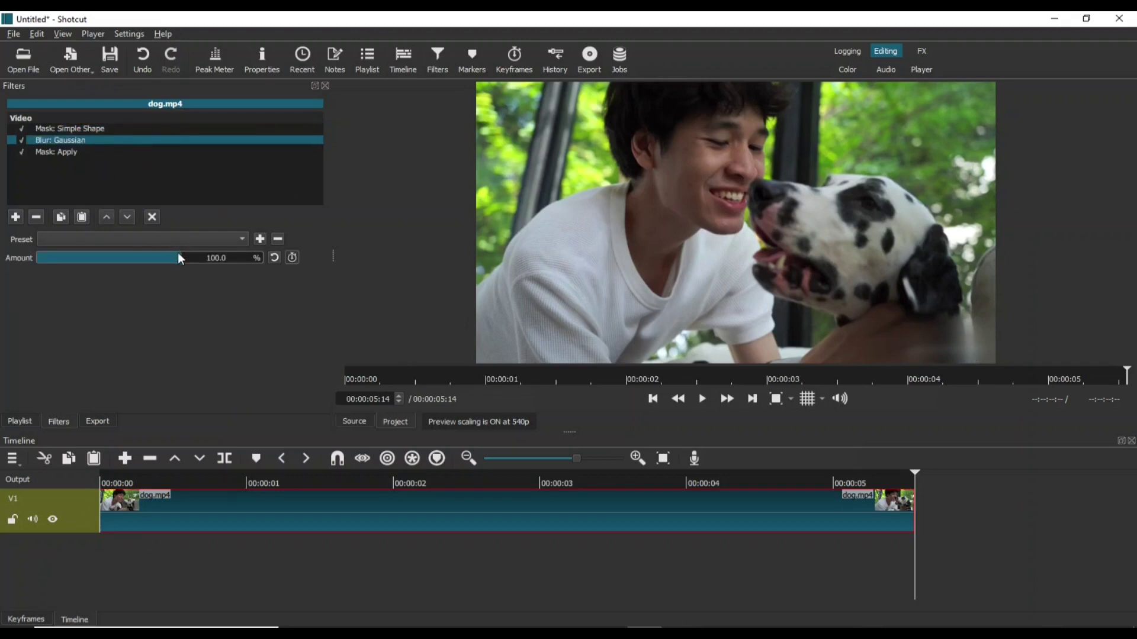
left_click_drag(180, 259, 119, 259)
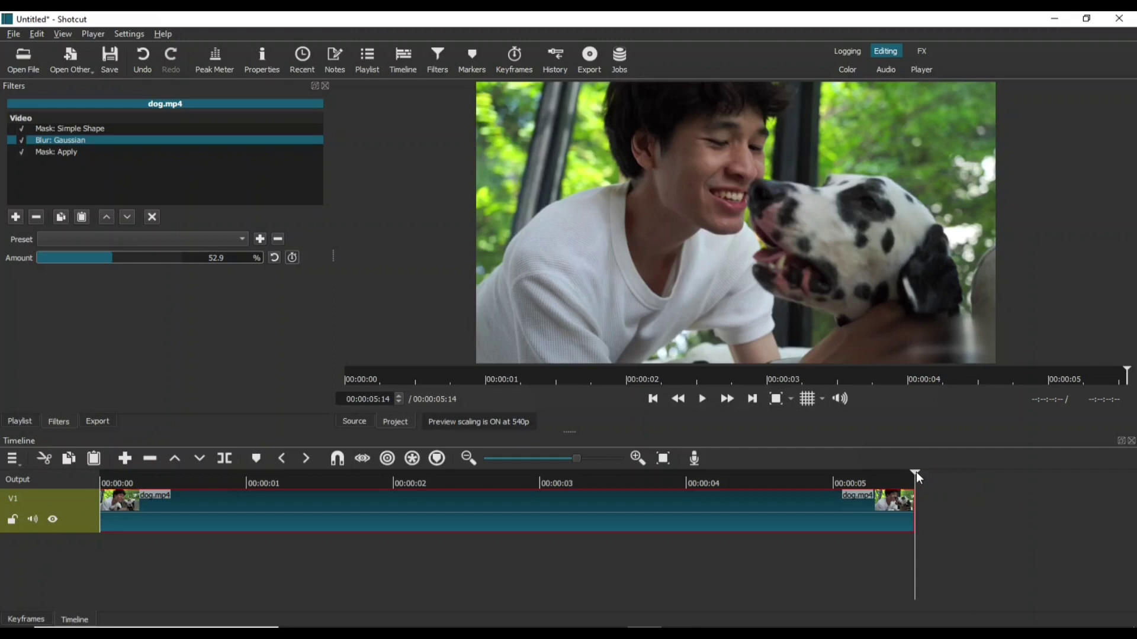
key("Home")
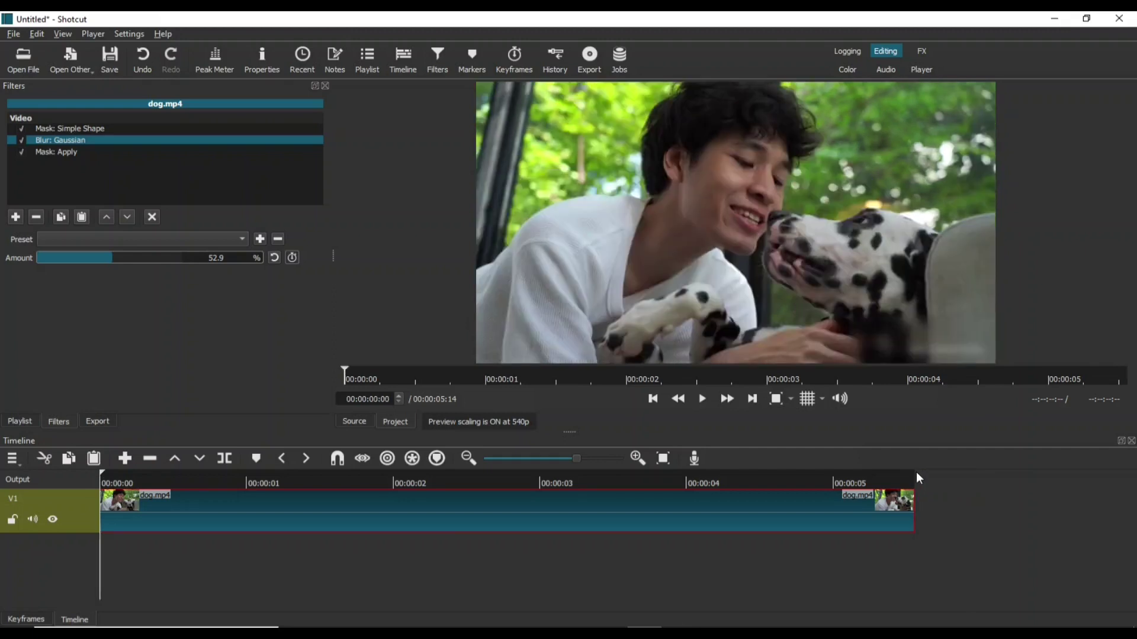
left_click(701, 400)
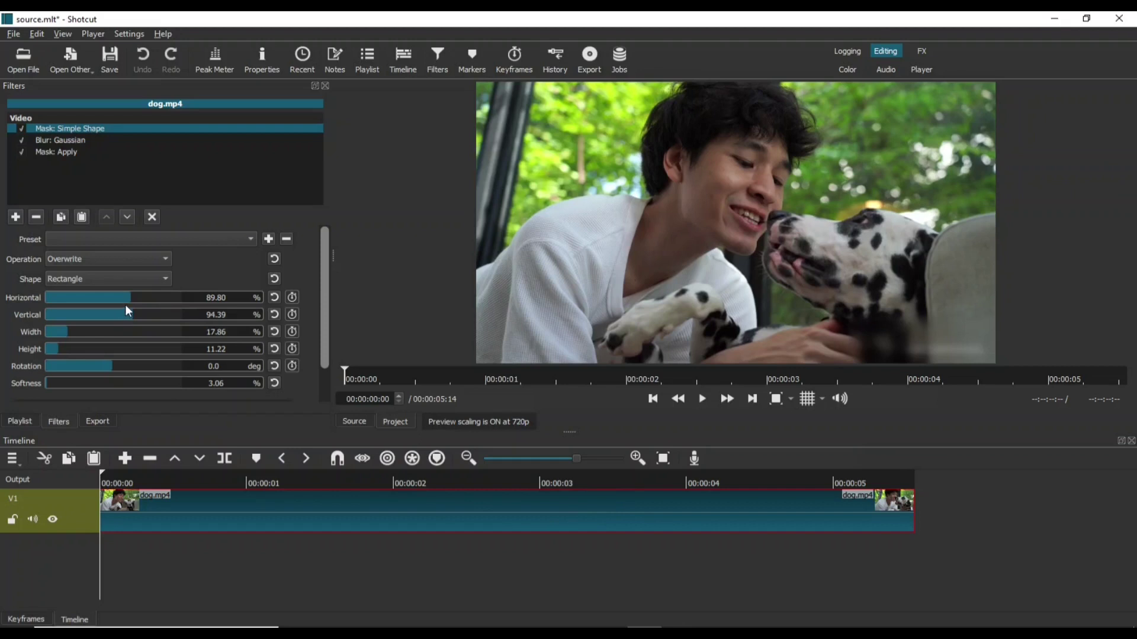
Move the simple shape mask to 59.18% horizontal and 54.59% vertical, with 100% width, 100% height and 0% softness
left_click_drag(130, 295, 120, 315)
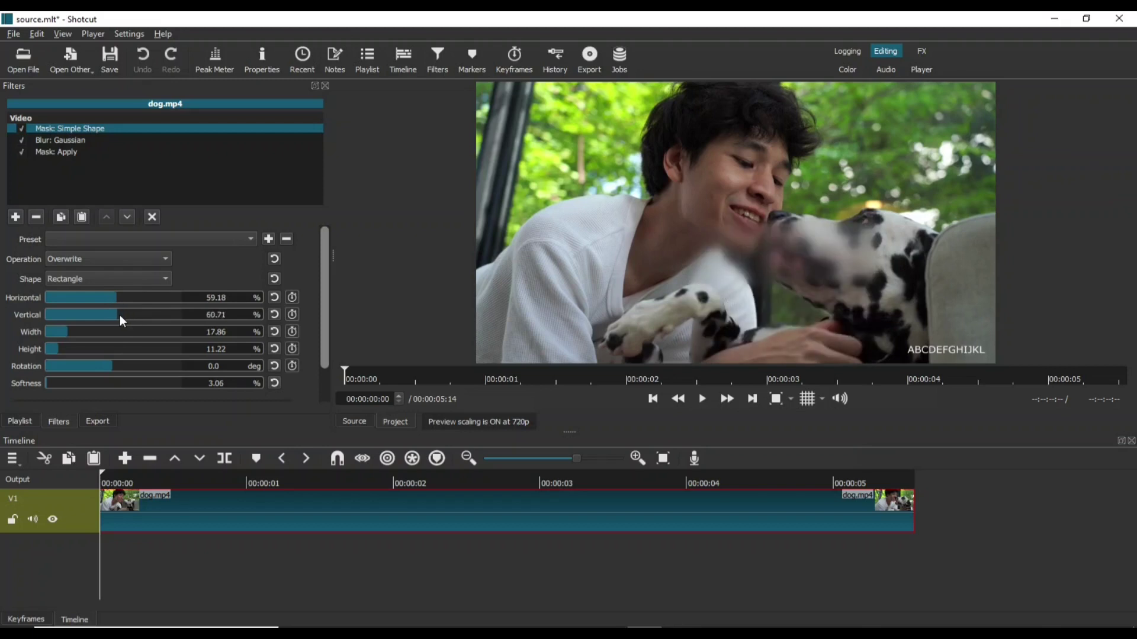
left_click_drag(119, 315, 116, 315)
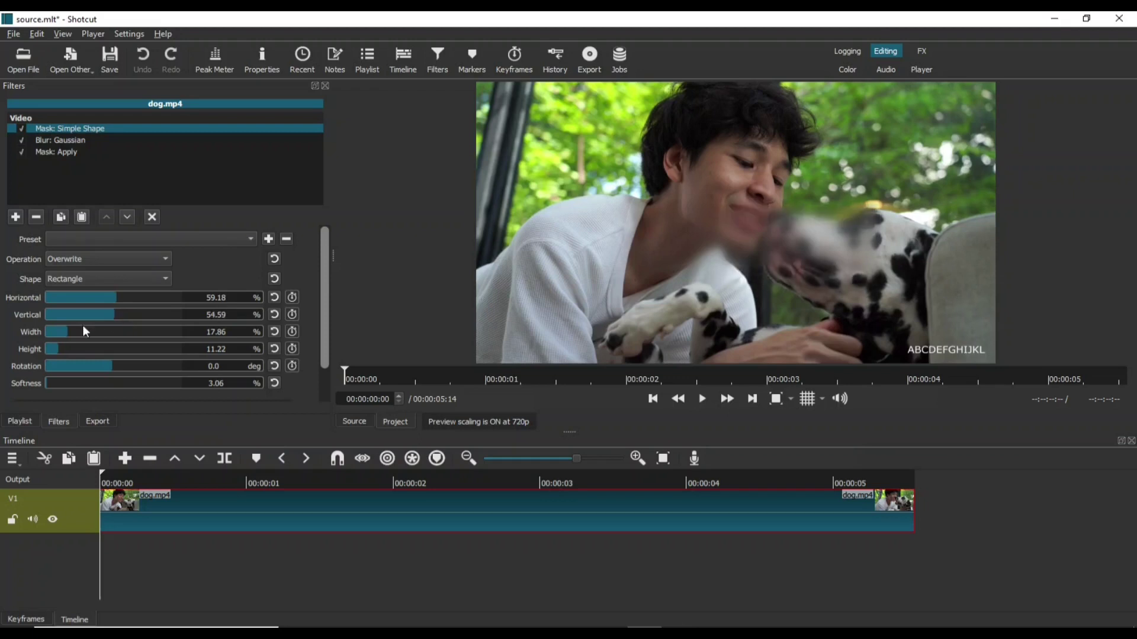
left_click_drag(66, 330, 193, 342)
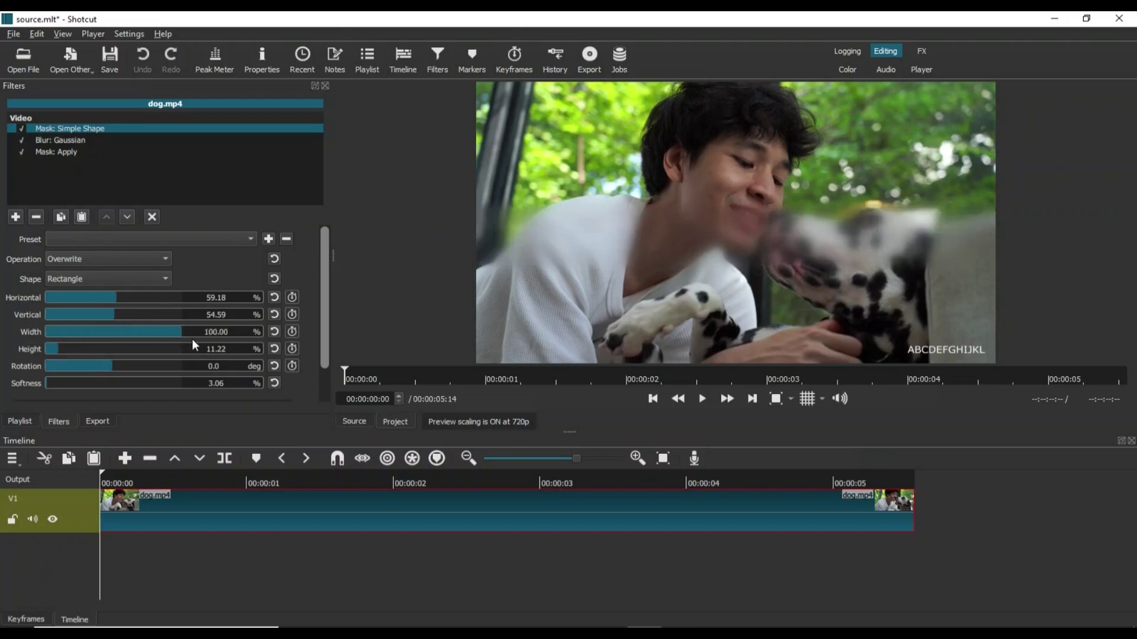
left_click_drag(58, 350, 229, 360)
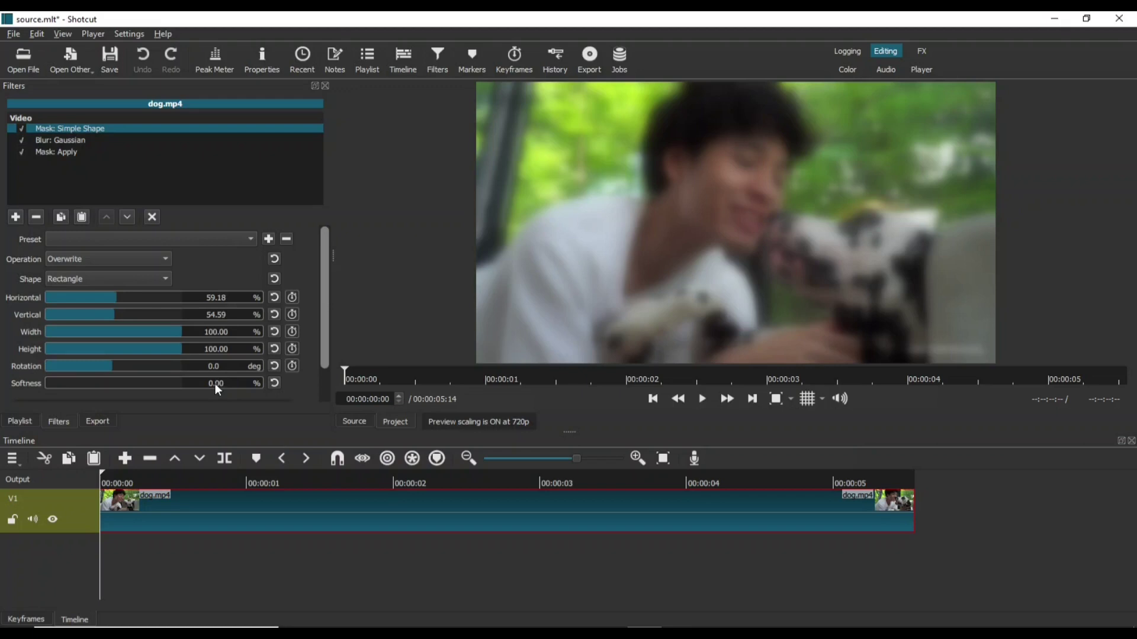
Set the Gaussian blur amount to 100% and enable keyframes for it at the clip's start
left_click(76, 140)
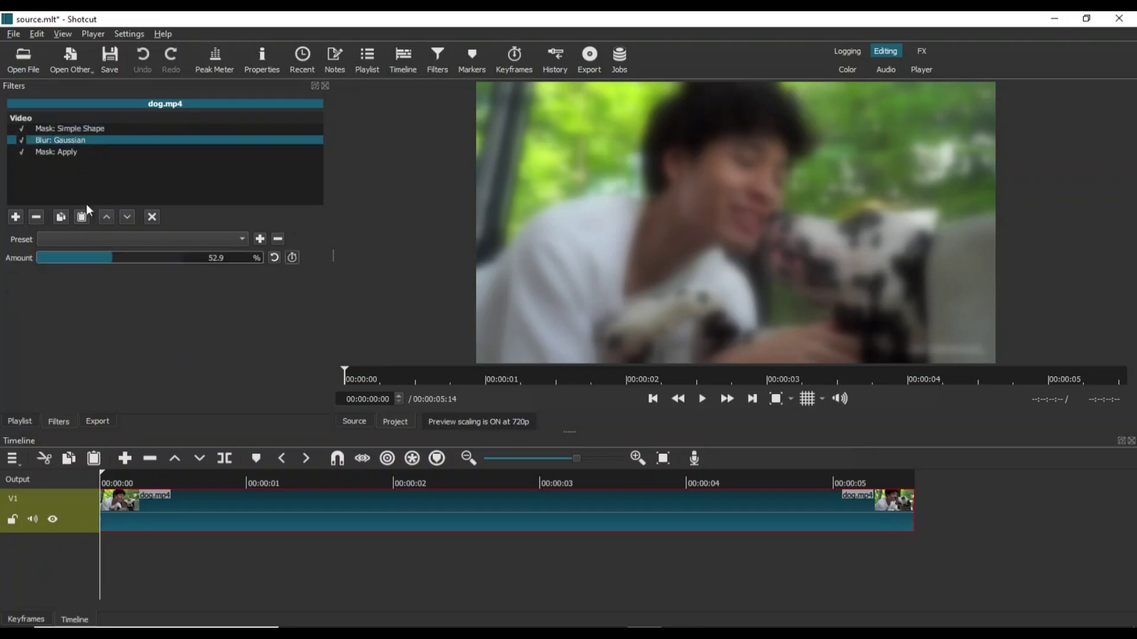
left_click_drag(150, 264, 188, 267)
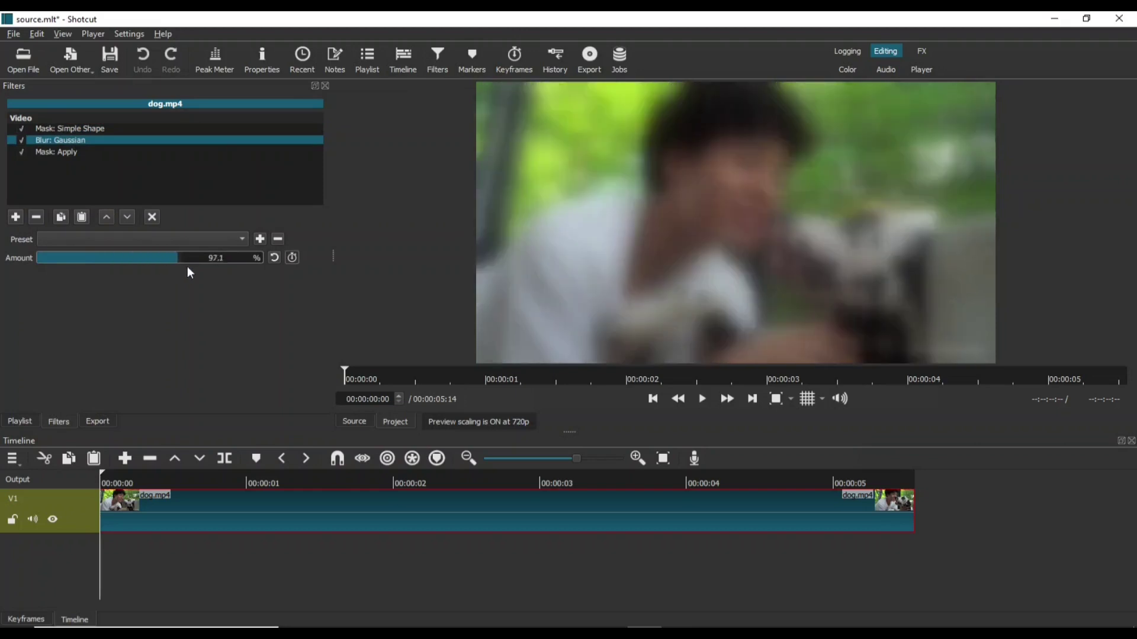
left_click(293, 258)
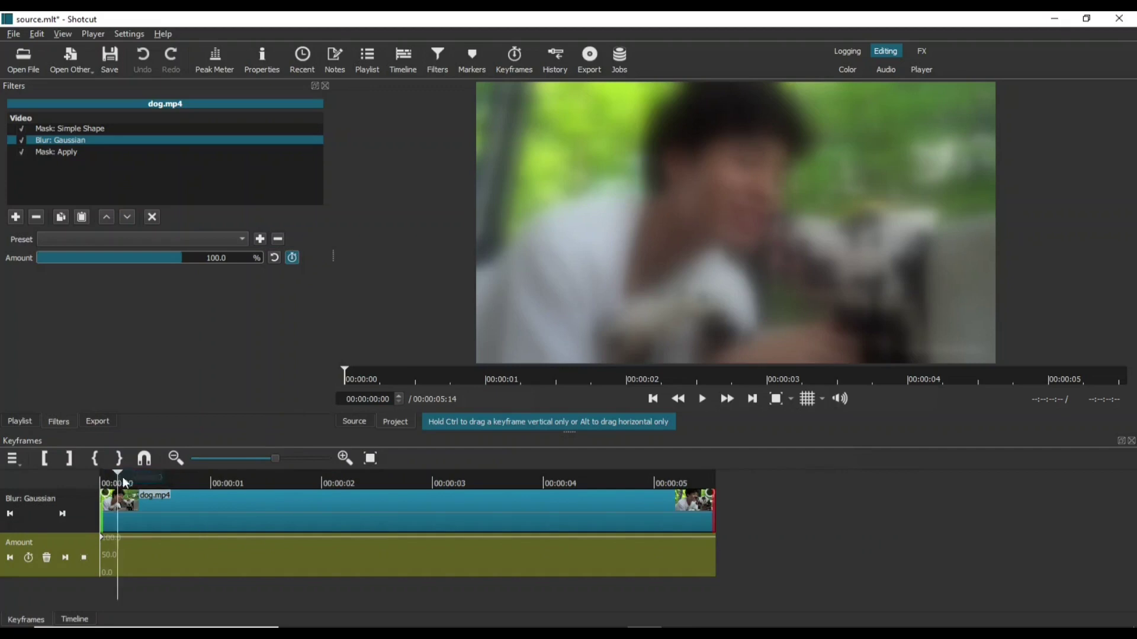
Add a blur amount keyframe at 00:00:01:10, keeping the amount at 100%
left_click(228, 483)
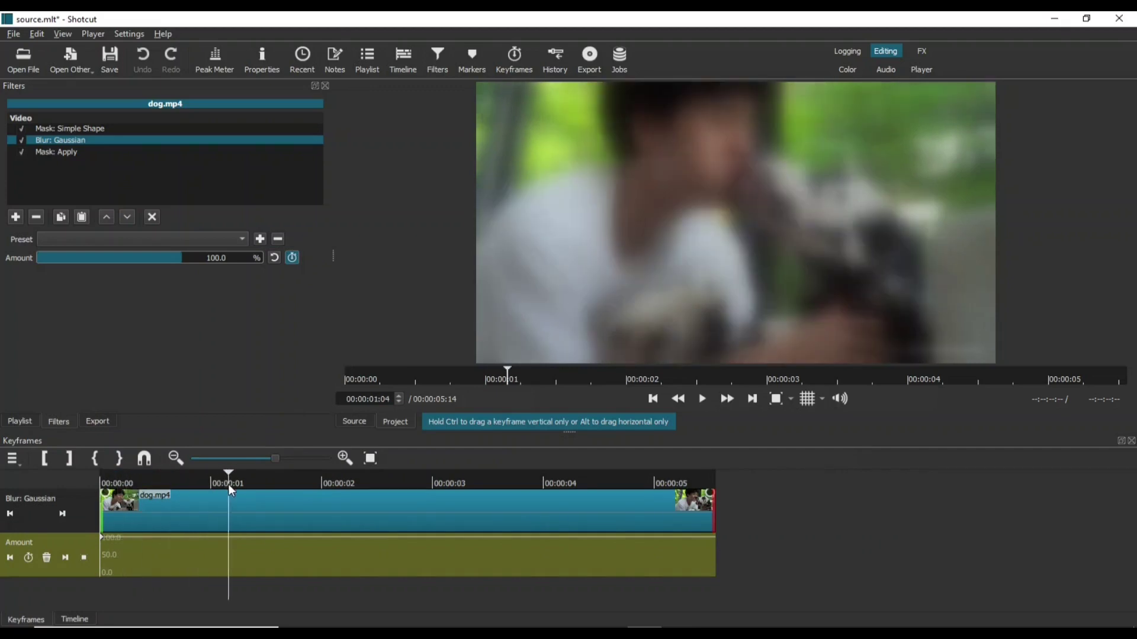
left_click_drag(227, 485, 259, 490)
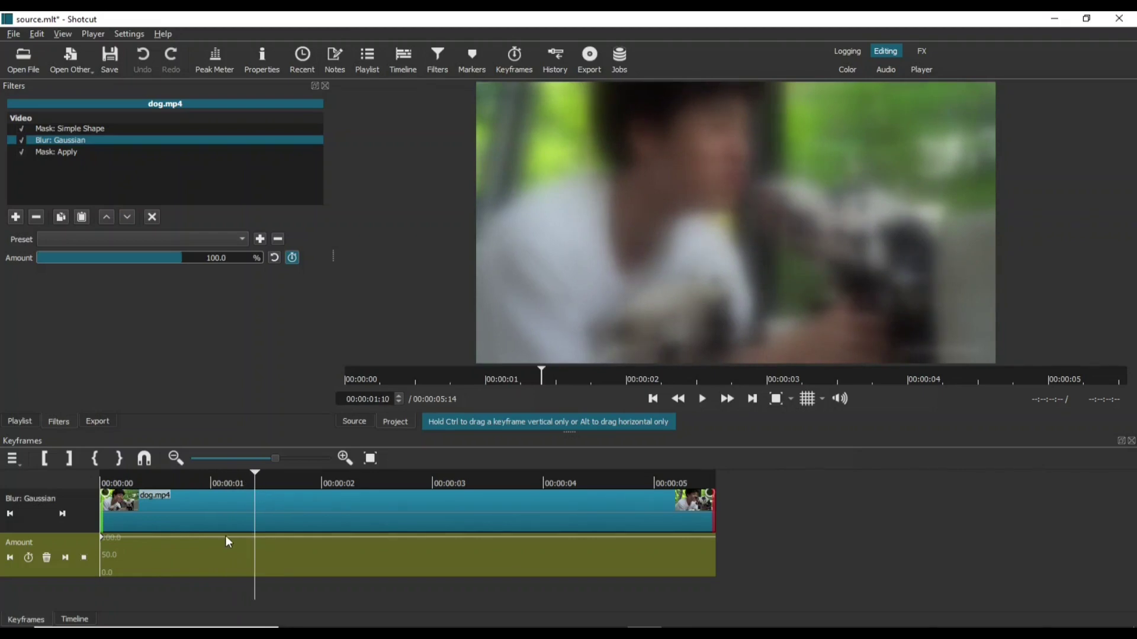
left_click(25, 559)
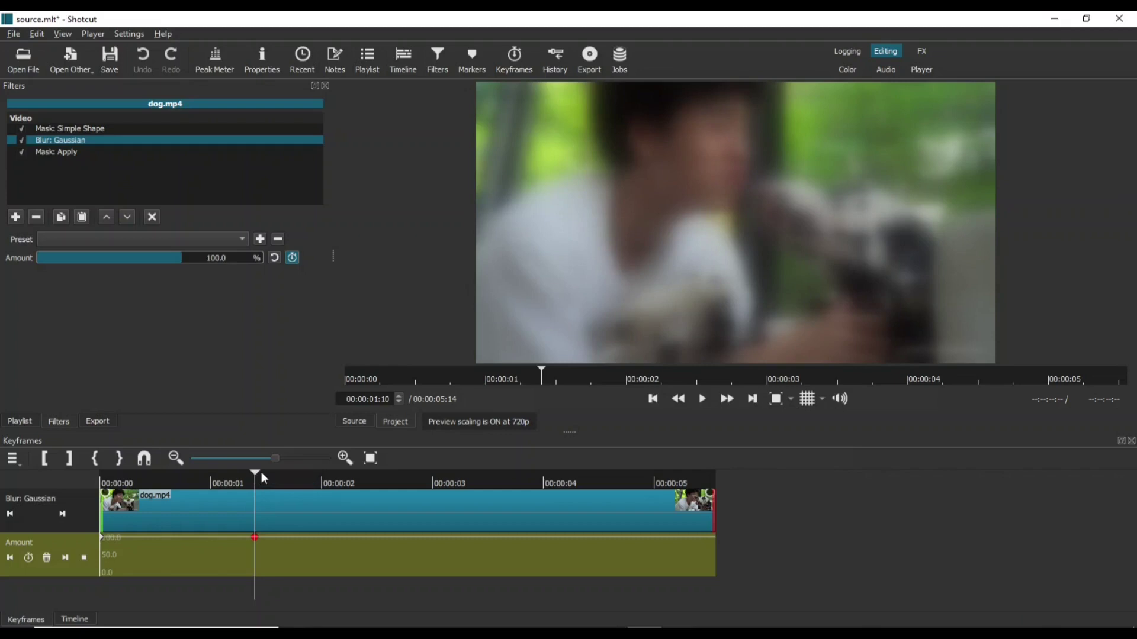
Add a second blur amount keyframe at 00:00:01:12 and set the amount there to 0%
left_click_drag(258, 473, 267, 473)
left_click(31, 559)
left_click_drag(181, 259, 3, 252)
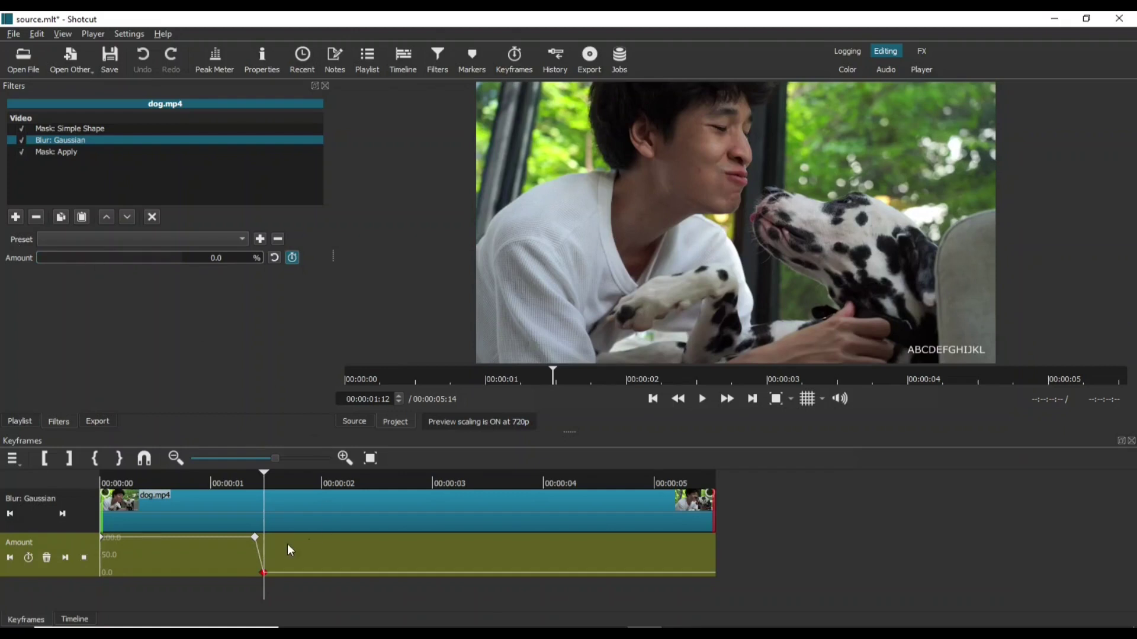
left_click(255, 539)
left_click(264, 573)
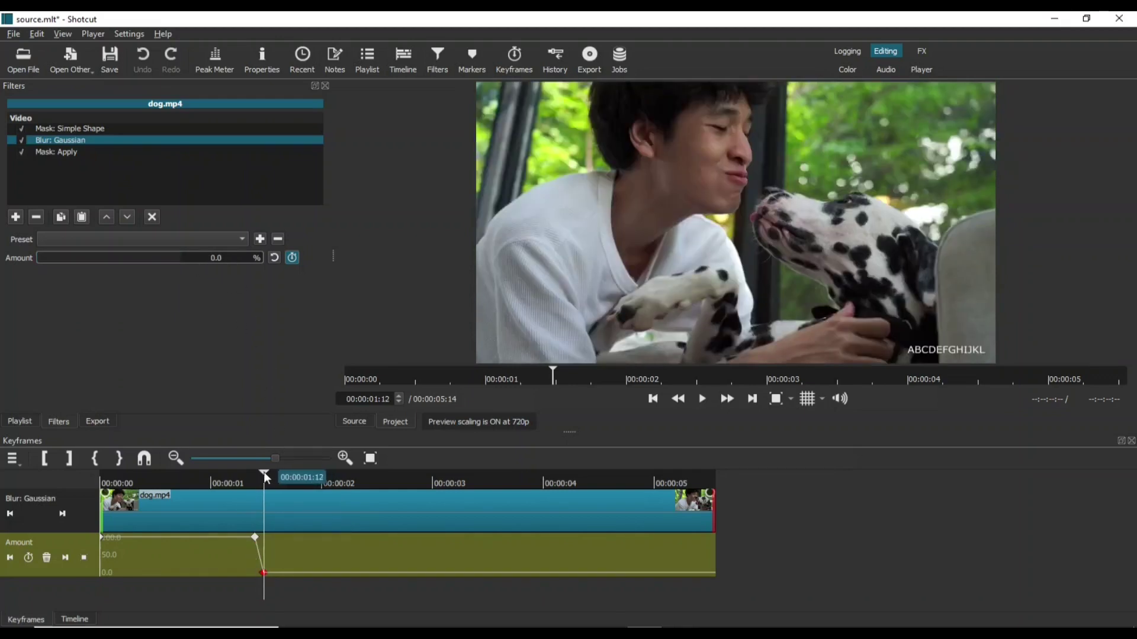
Play the clip from its start to preview the keyframed blur, and return to the first frame
left_click_drag(261, 472, 8, 477)
left_click(703, 399)
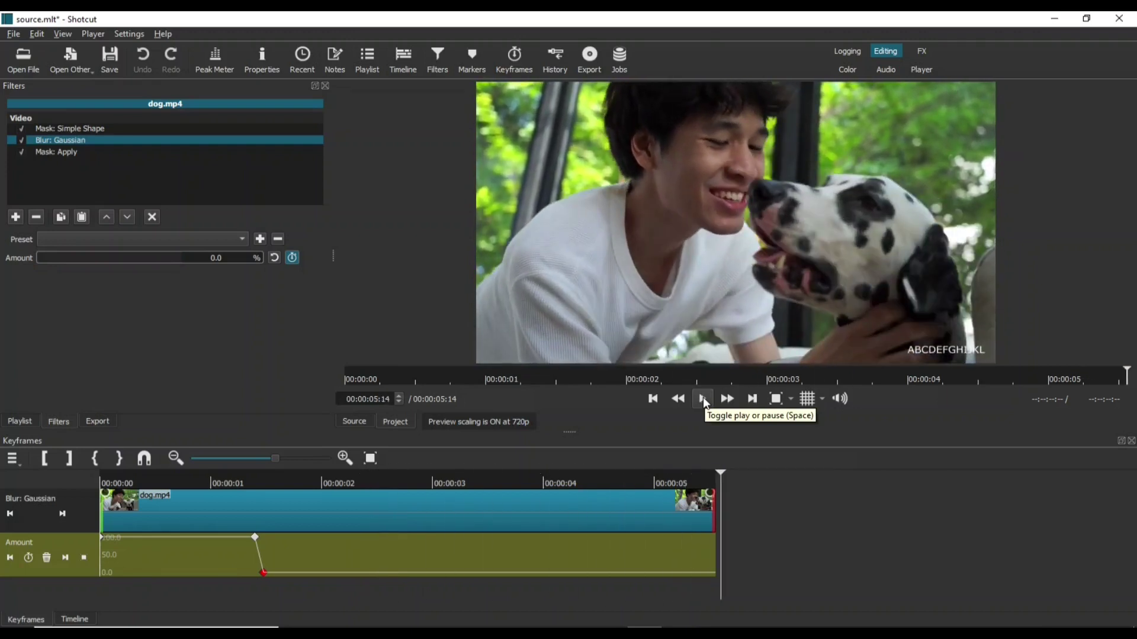
key("Home")
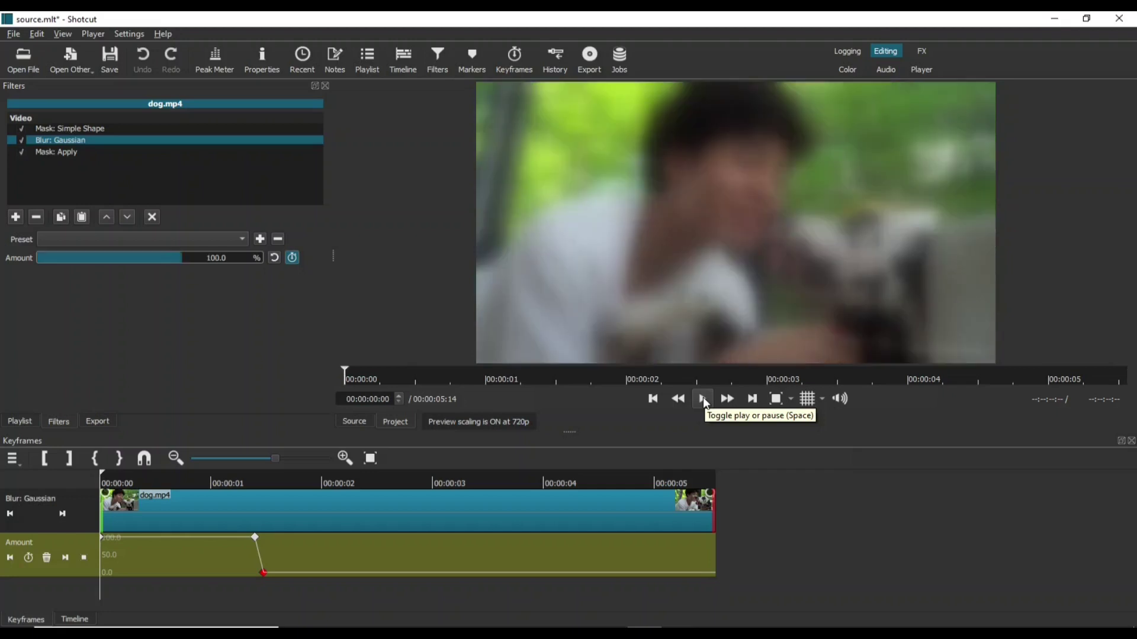
Play the keyframed dog clip, and play the cyclist clip to review how its name label moves
left_click(704, 402)
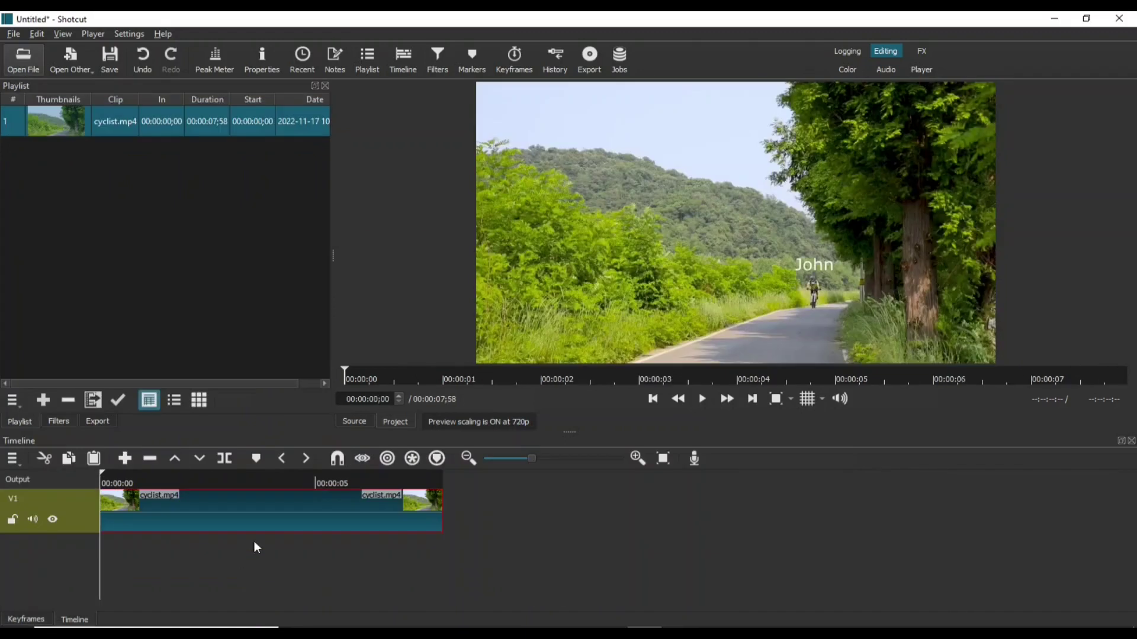
left_click(706, 400)
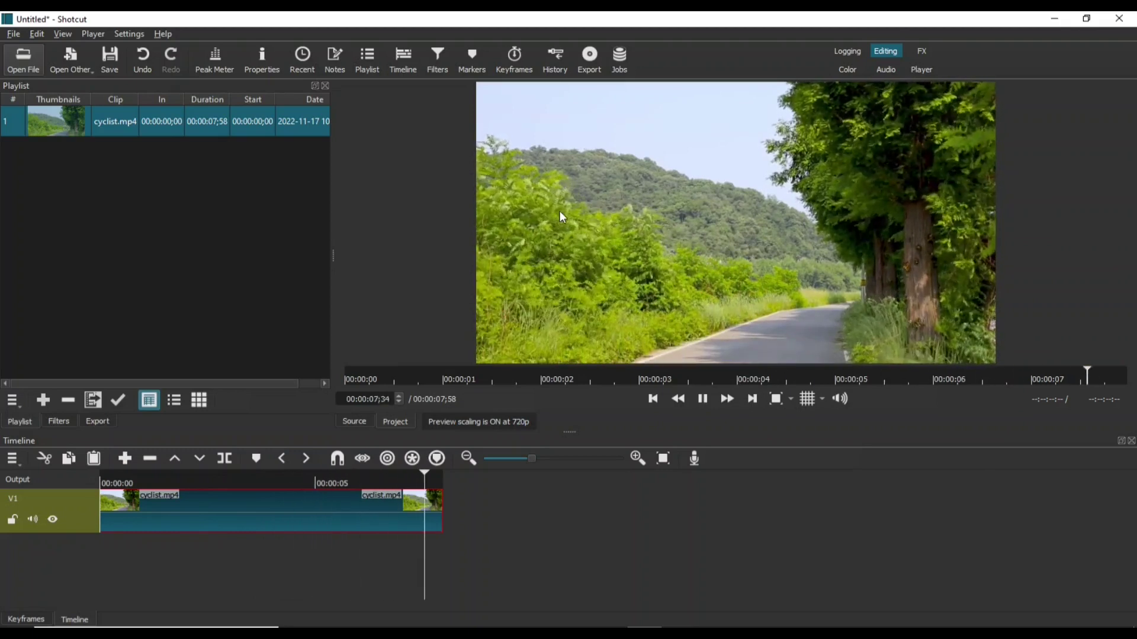
Add a second video track and place another copy of cyclist.mp4 on it at the start
right_click(86, 518)
mouse_move(110, 520)
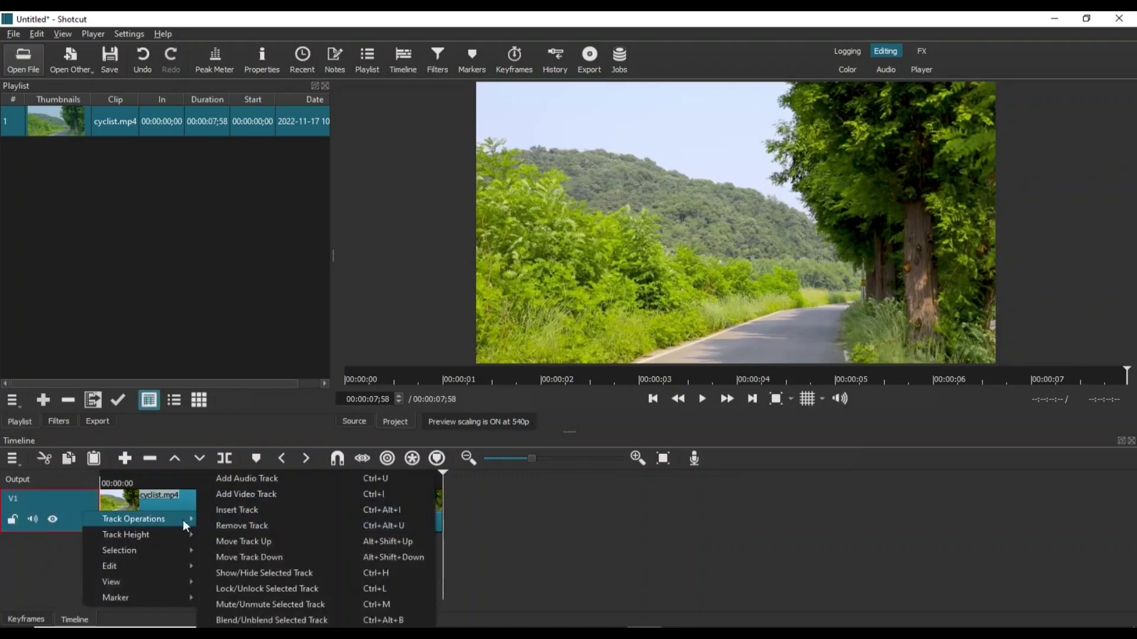
left_click(241, 496)
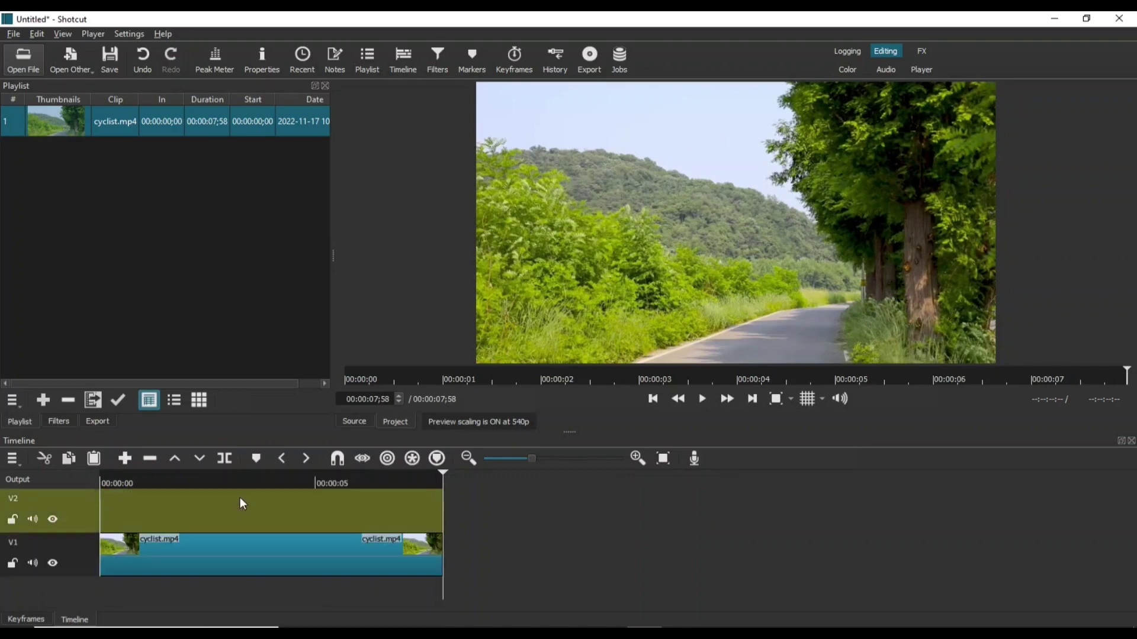
left_click_drag(59, 121, 101, 506)
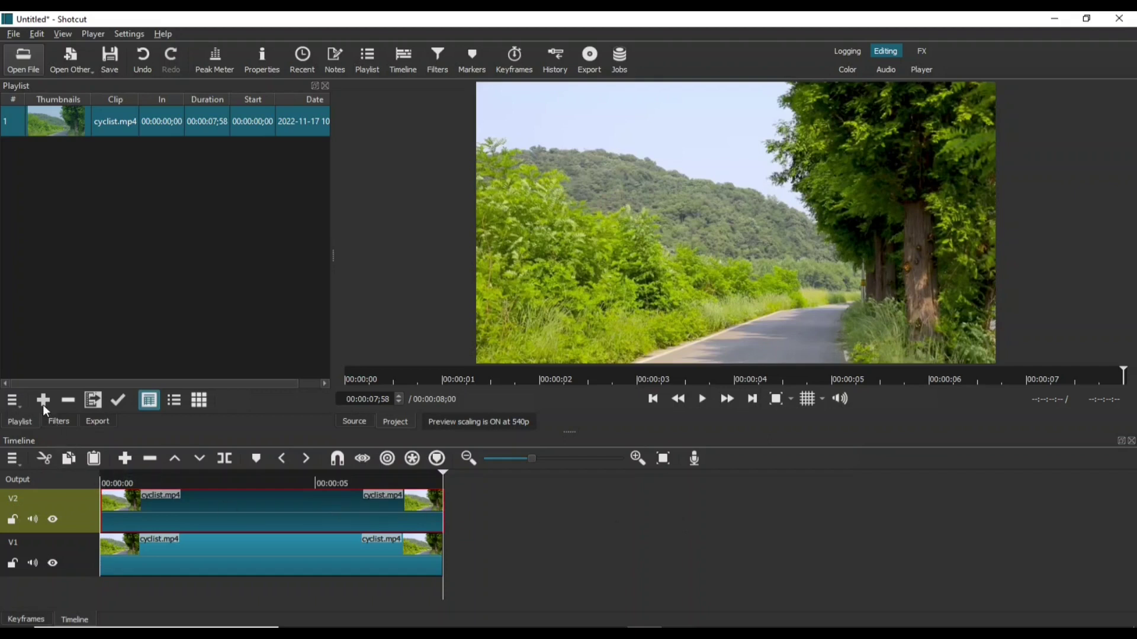
Add the Blur: Gaussian and Crop: Rectangle filters to the cyclist clip on track V2
left_click(57, 422)
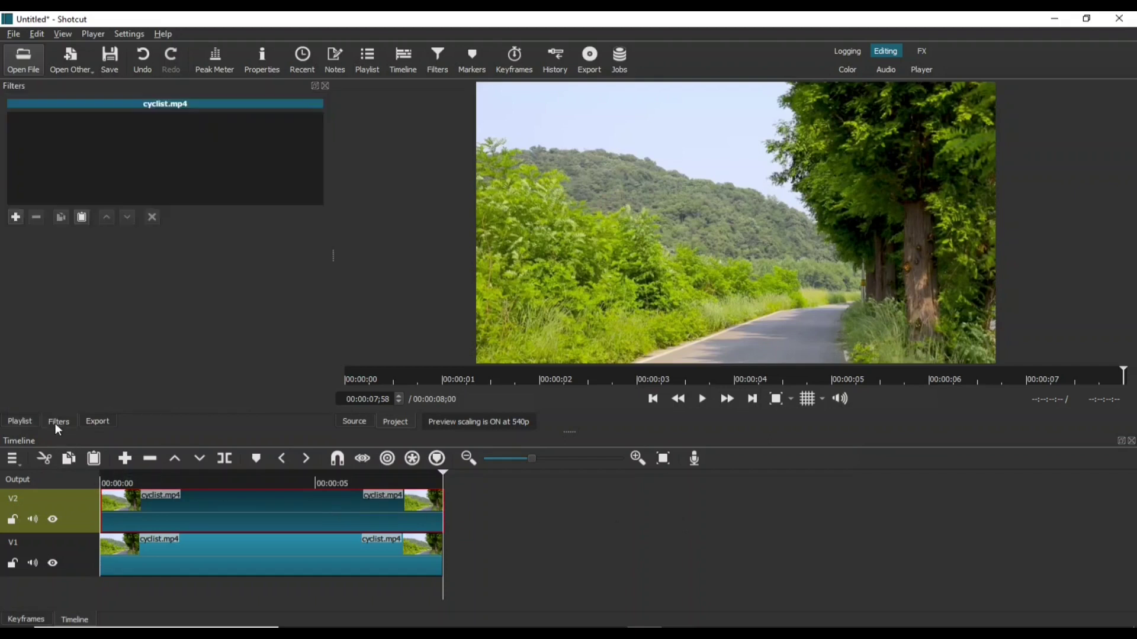
left_click(16, 217)
type("blu")
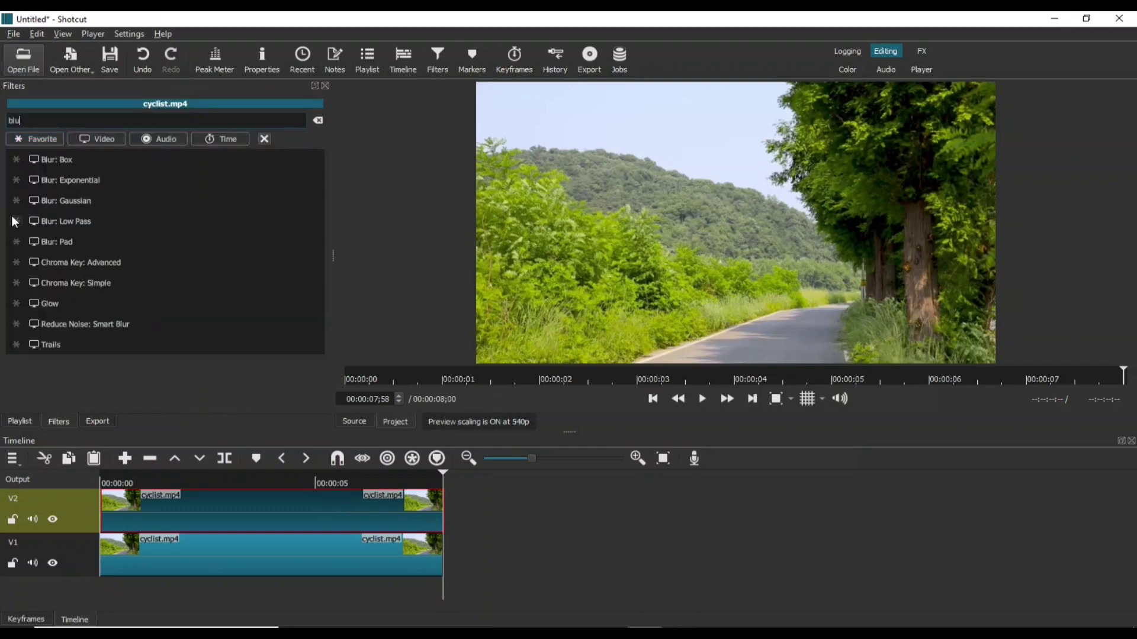
left_click(74, 200)
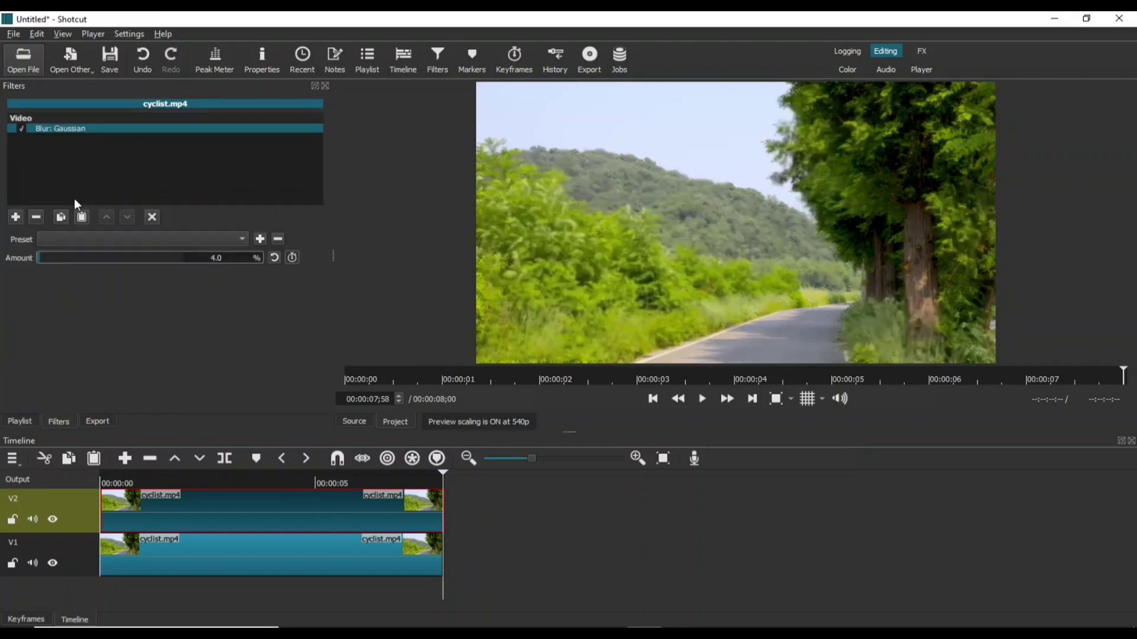
left_click(15, 217)
type("c")
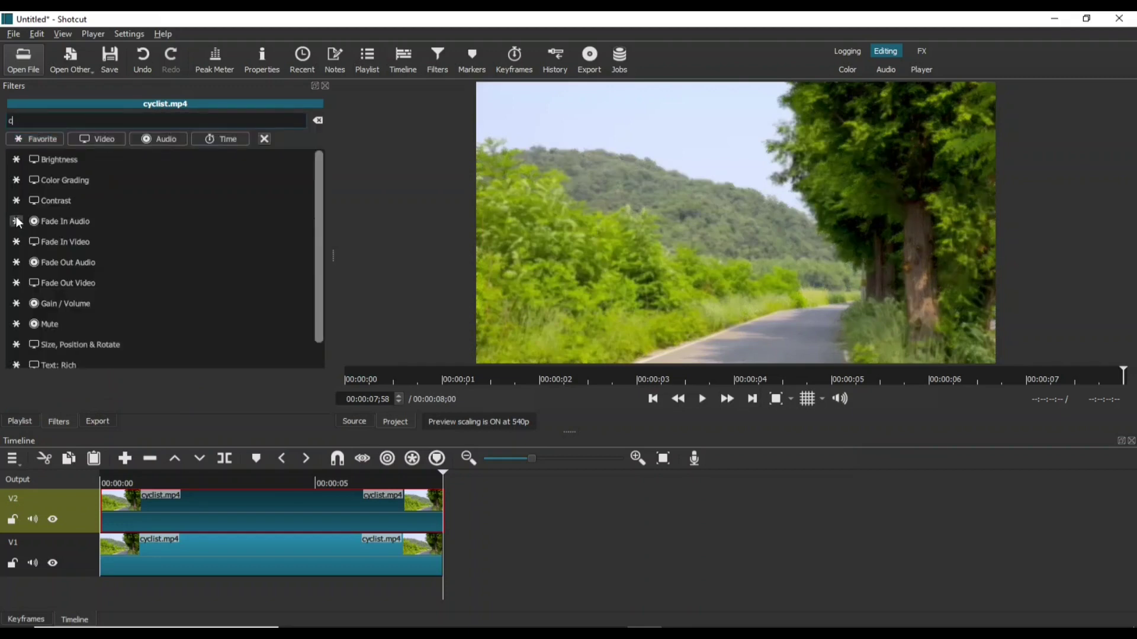
type("rop")
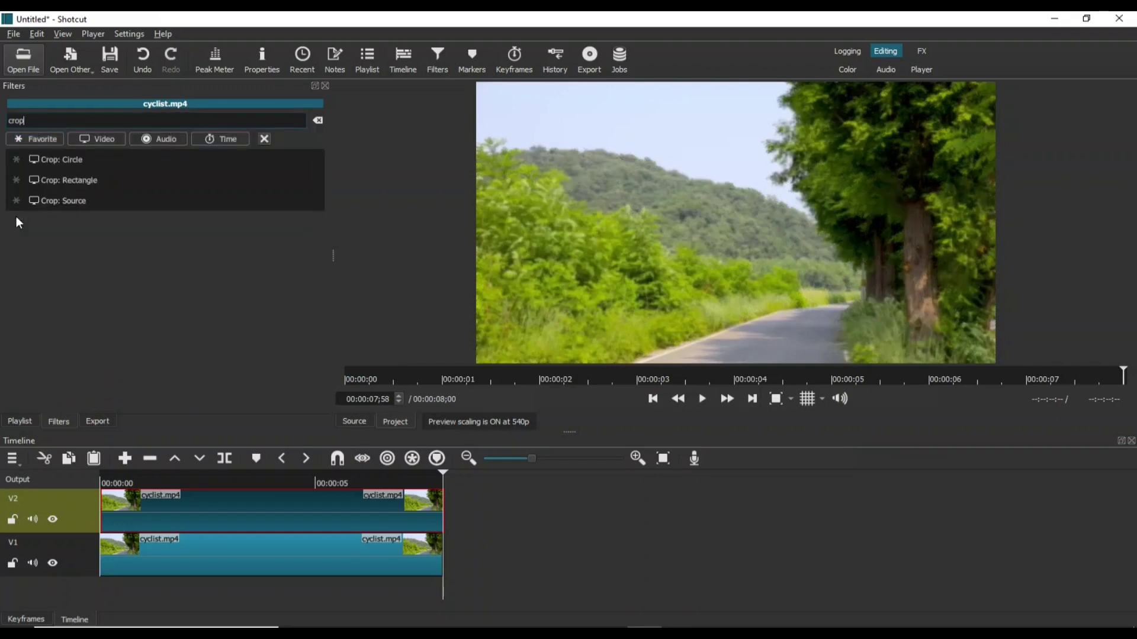
left_click(82, 189)
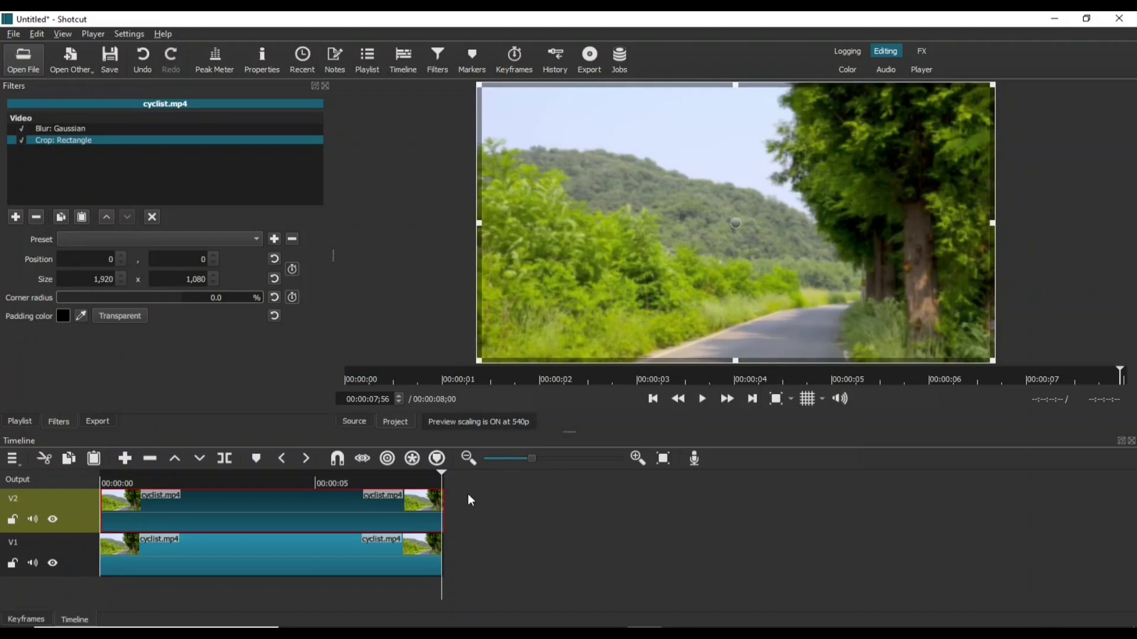
At 00:00:00;41, shrink the crop rectangle to about 257 x 121 around the name label and make its padding transparent
key("Home")
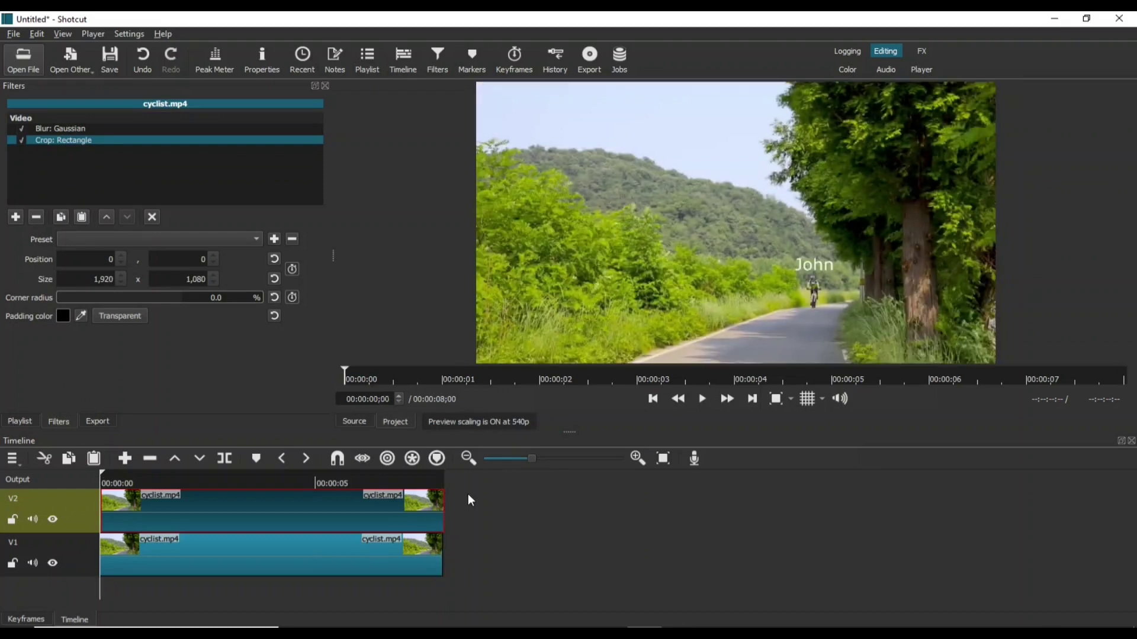
left_click(705, 406)
left_click(705, 406)
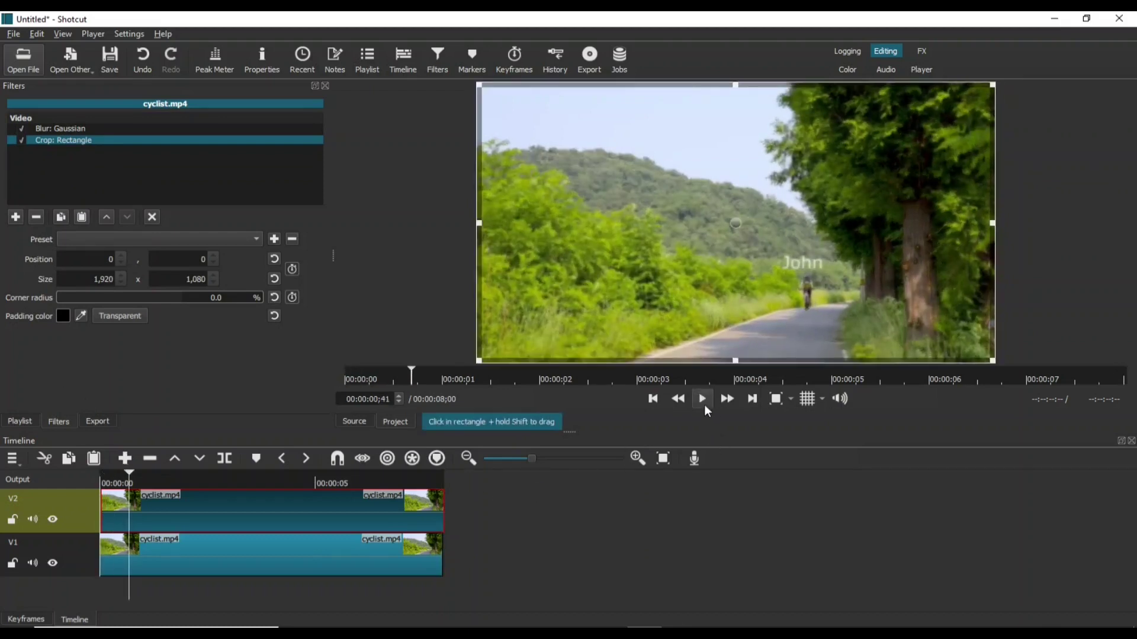
left_click_drag(482, 86, 784, 215)
left_click_drag(882, 359, 879, 276)
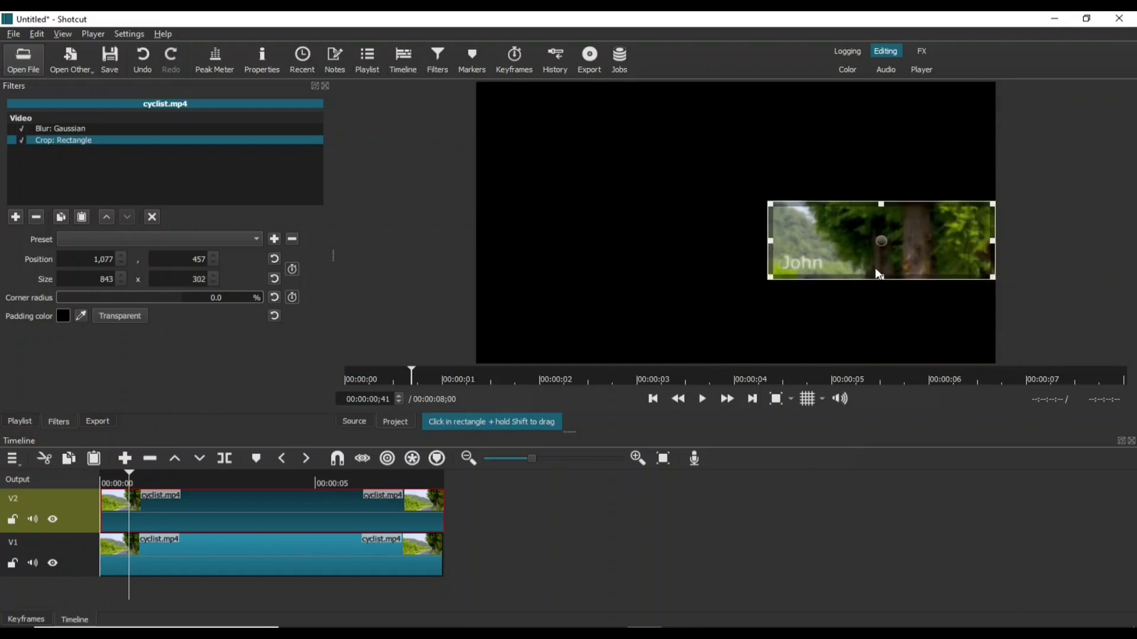
left_click_drag(882, 204, 881, 260)
left_click_drag(993, 263, 825, 268)
left_click(126, 318)
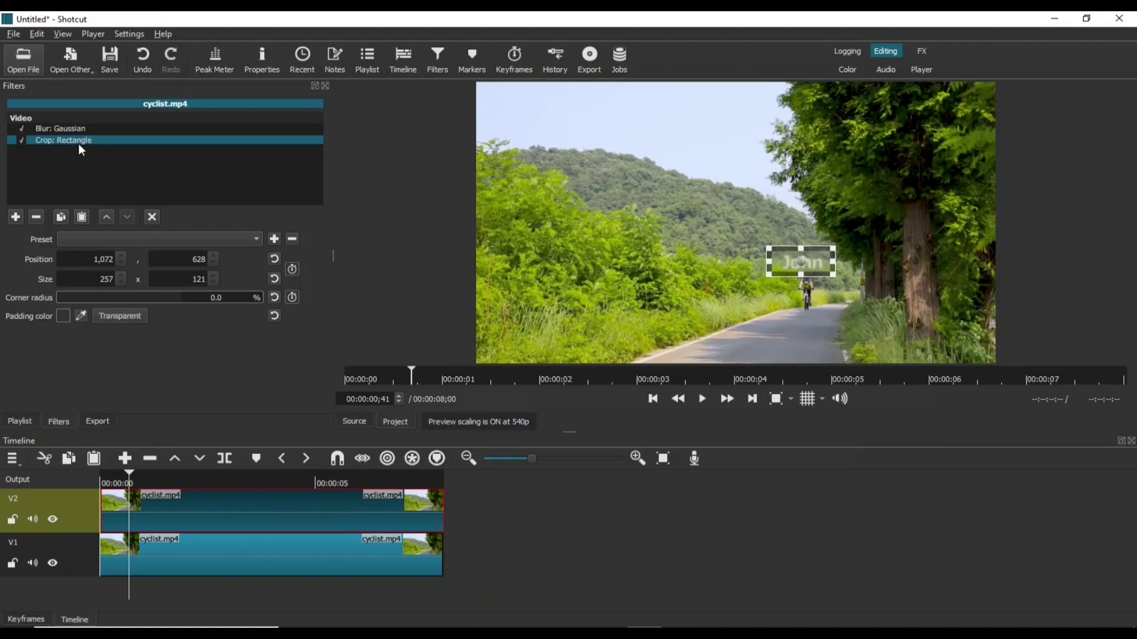
Enable crop position/size keyframes, shift the first keyframe to the clip's start, and place the rectangle over the label at about 1,109, 620
left_click(293, 270)
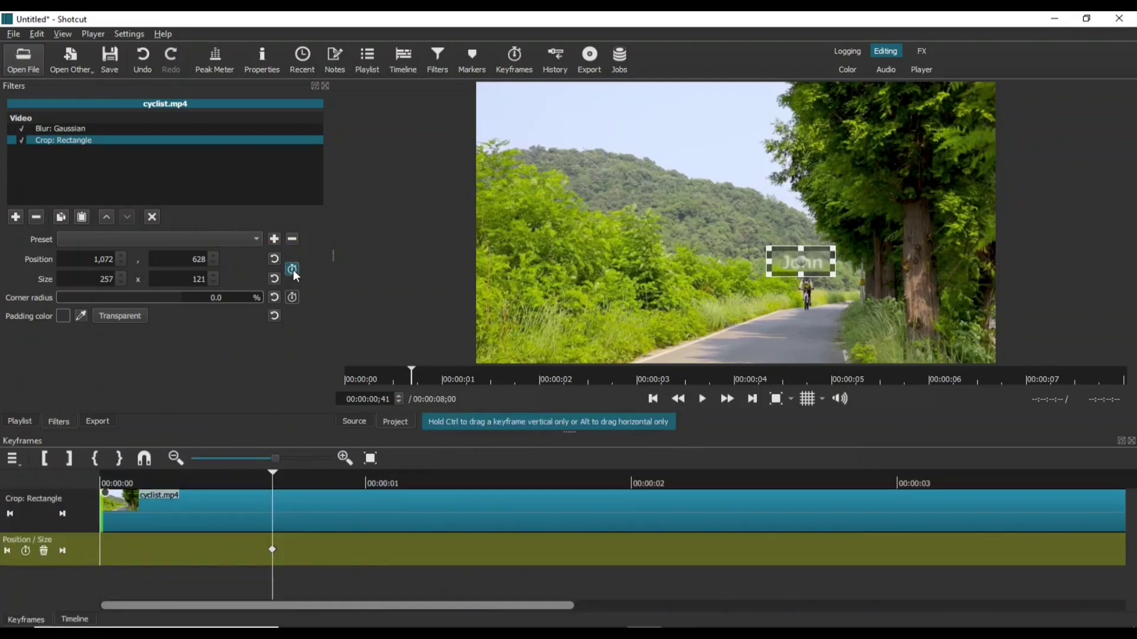
left_click_drag(273, 550, 91, 549)
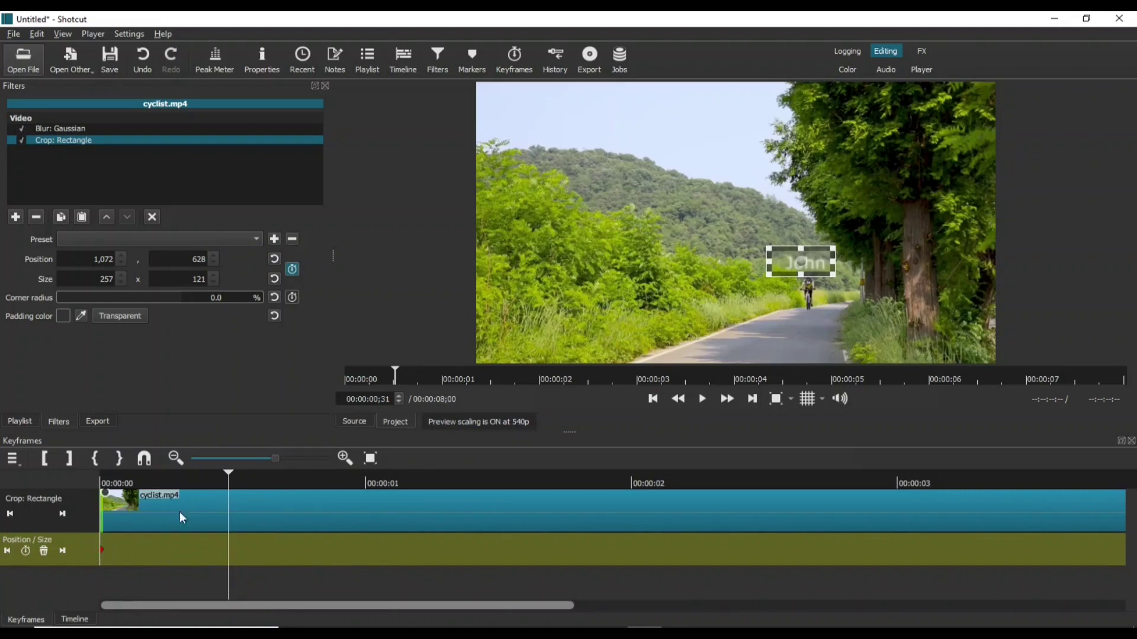
left_click_drag(225, 473, 80, 472)
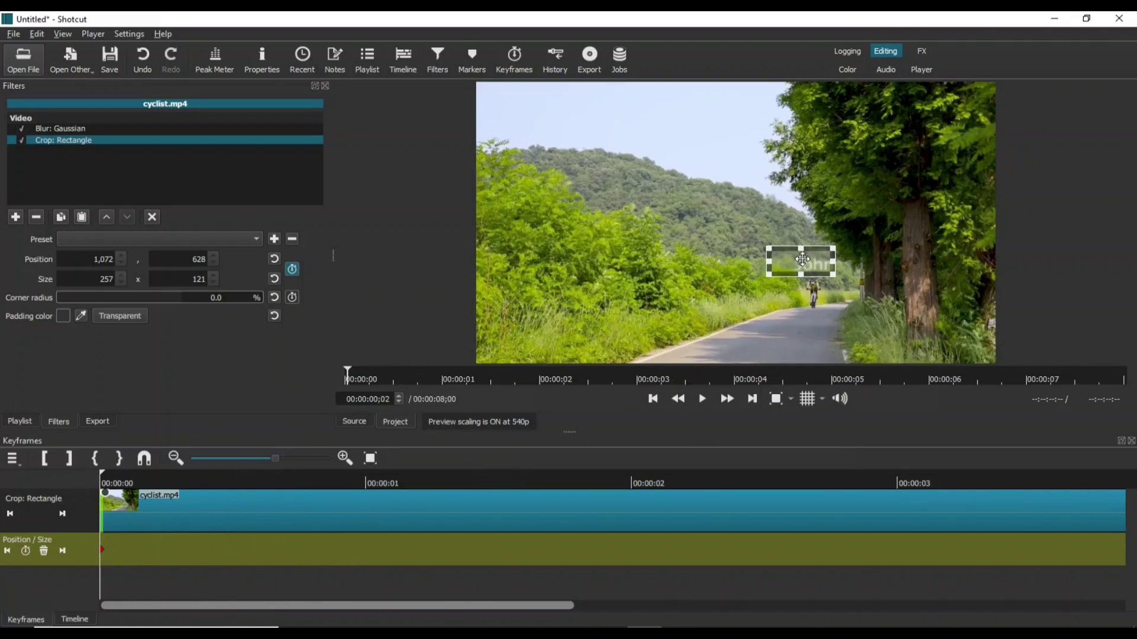
left_click_drag(807, 259, 826, 263)
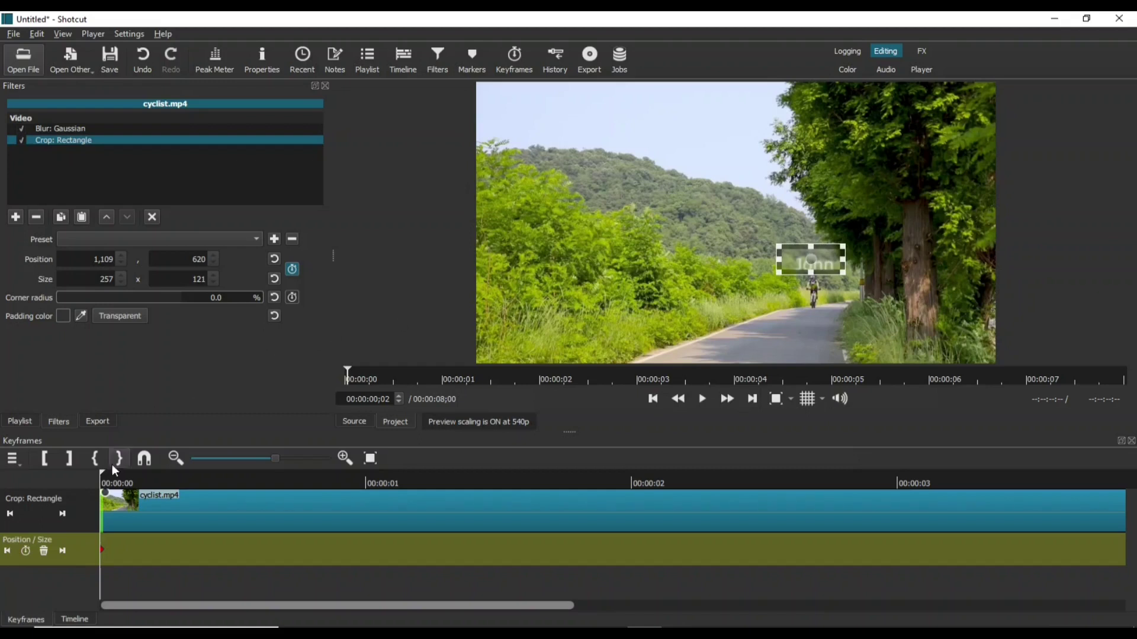
Add a crop position keyframe at 00:00:01;00 by moving the rectangle over the name label, to about 1,030, 618
left_click(107, 474)
left_click_drag(107, 475, 331, 496)
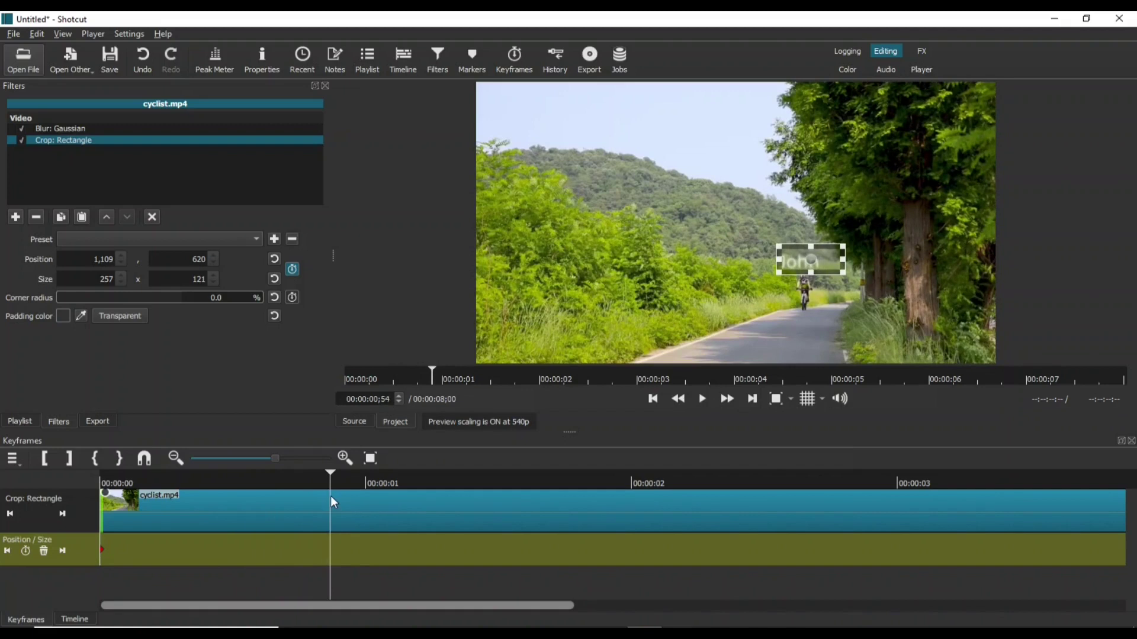
left_click_drag(334, 474, 358, 477)
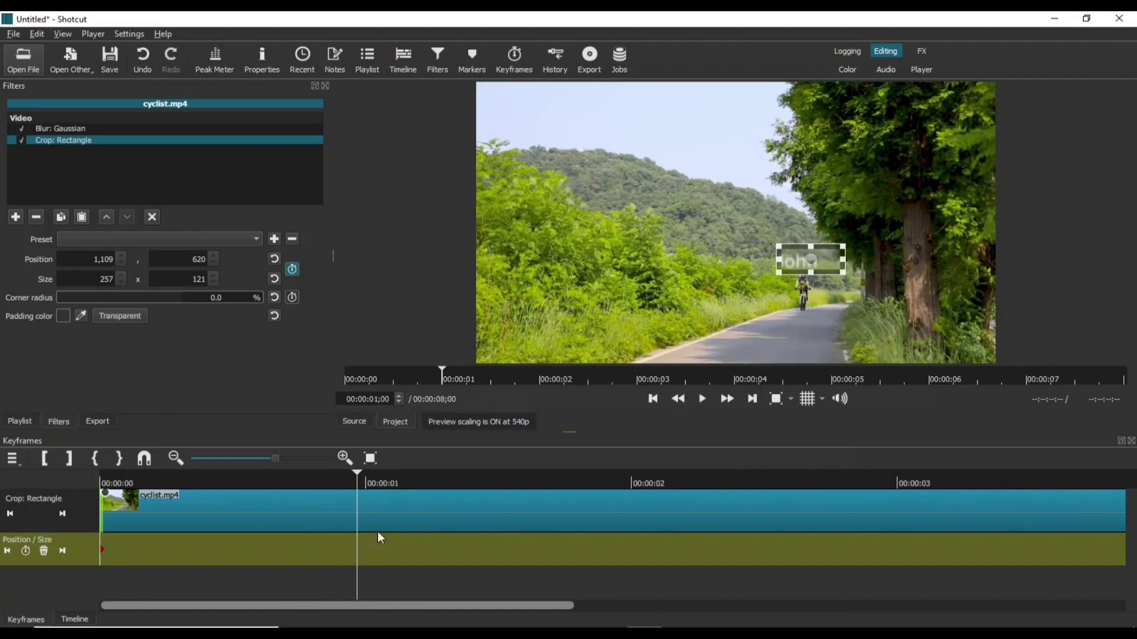
left_click_drag(814, 259, 787, 257)
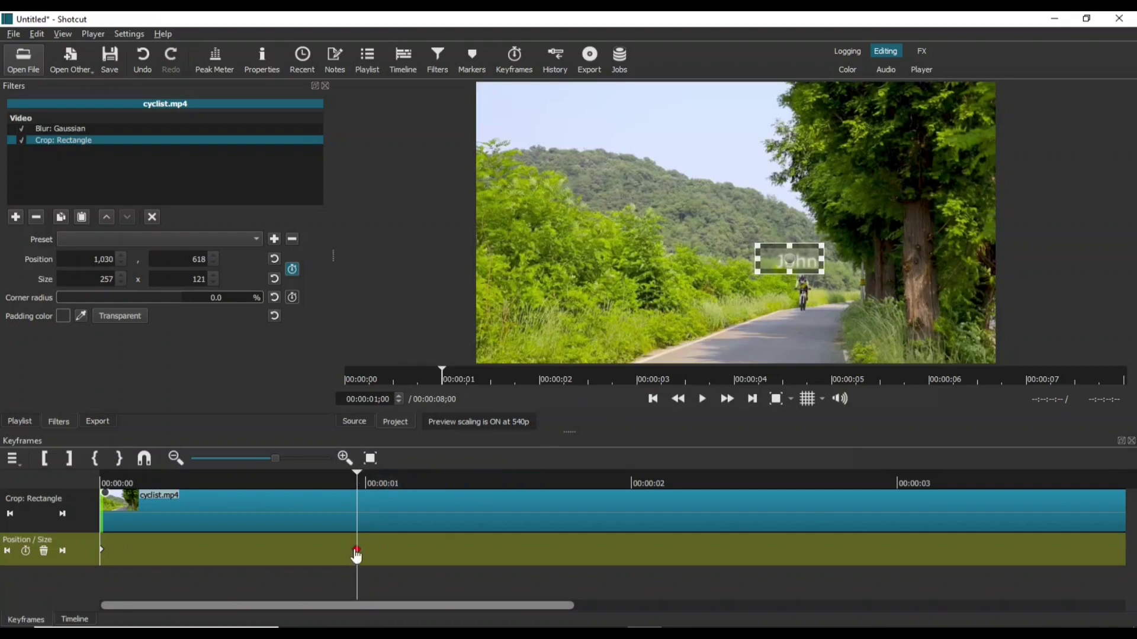
Add a crop position keyframe at 00:00:01;54 with the rectangle over the name label at about 991, 615
left_click_drag(357, 474, 599, 484)
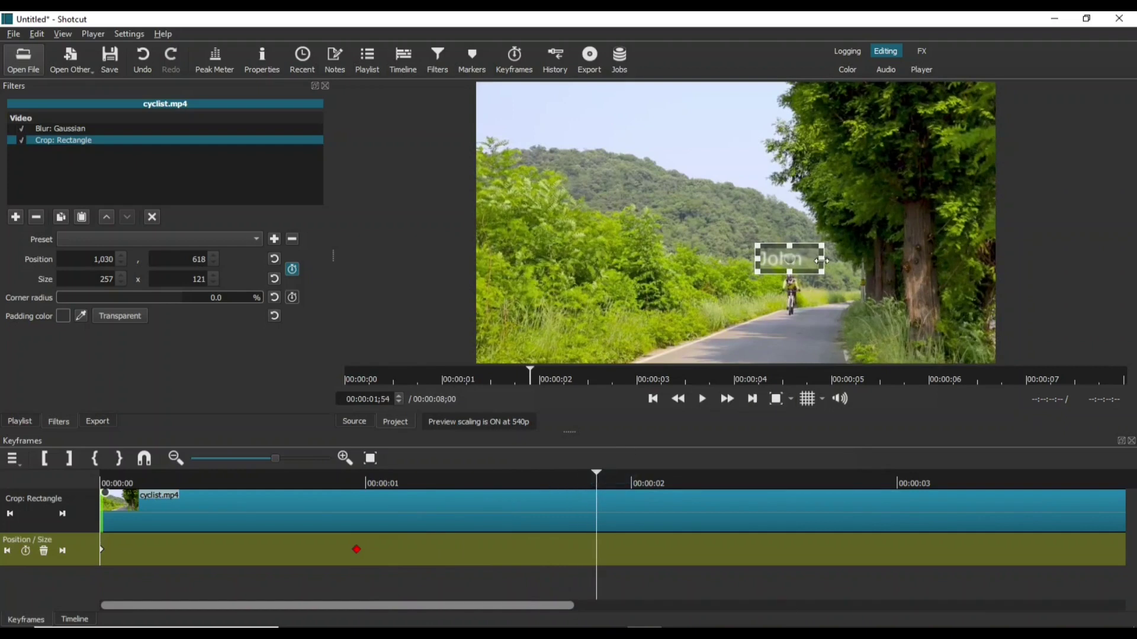
left_click(792, 259)
left_click_drag(784, 259, 772, 259)
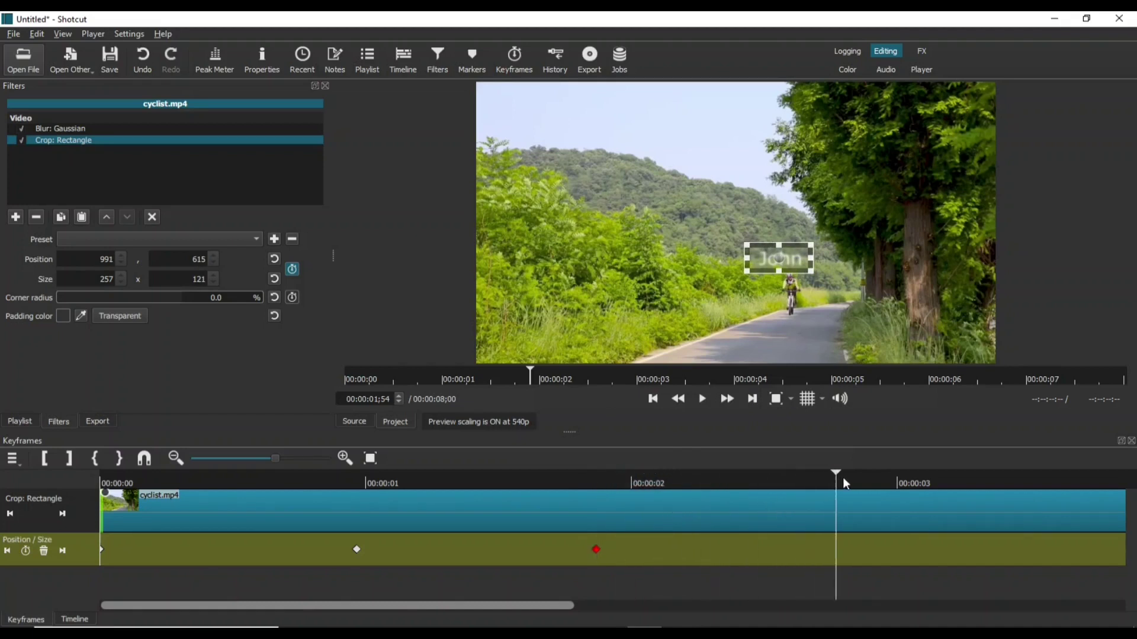
Add a crop position keyframe at 00:00:02;42 with the rectangle over the name label at about 925, 610
left_click_drag(844, 478, 872, 479)
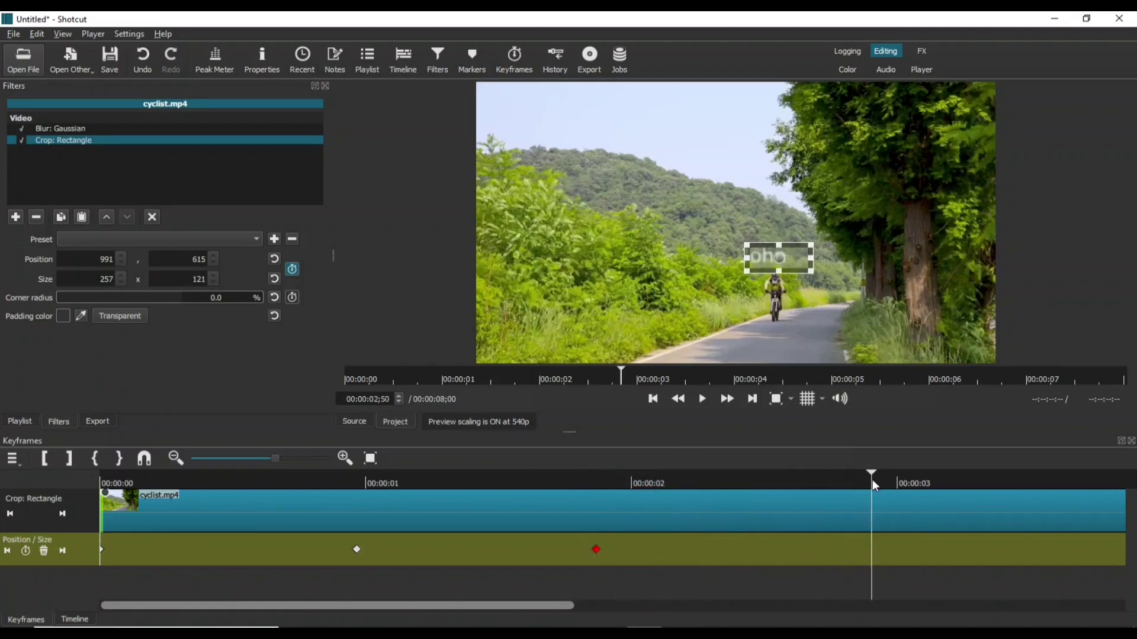
left_click(827, 496)
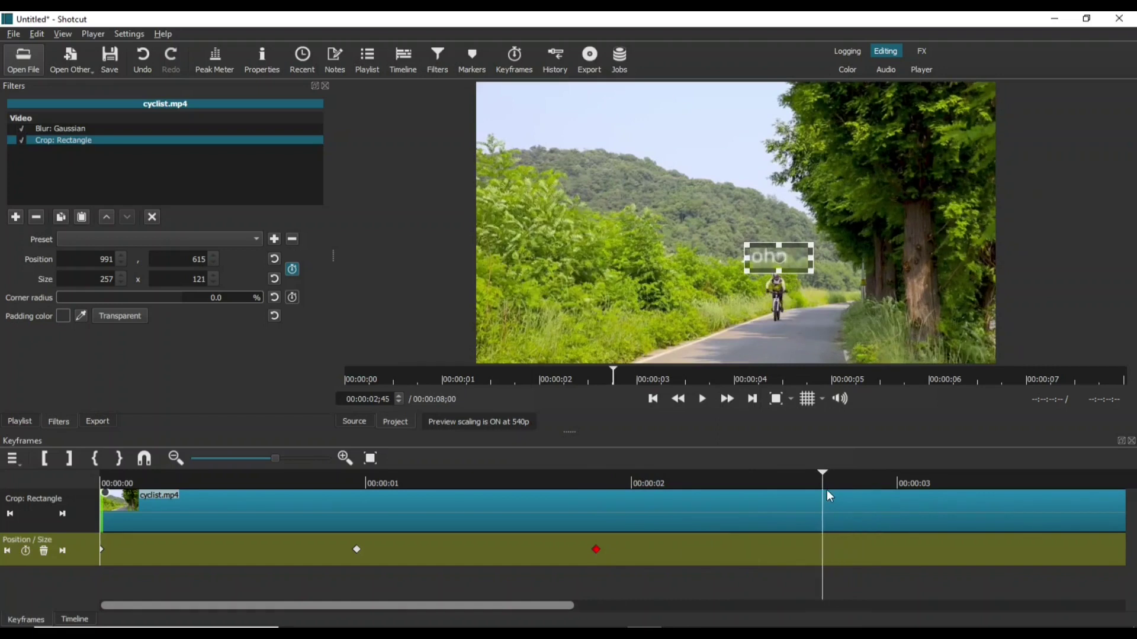
key("Left")
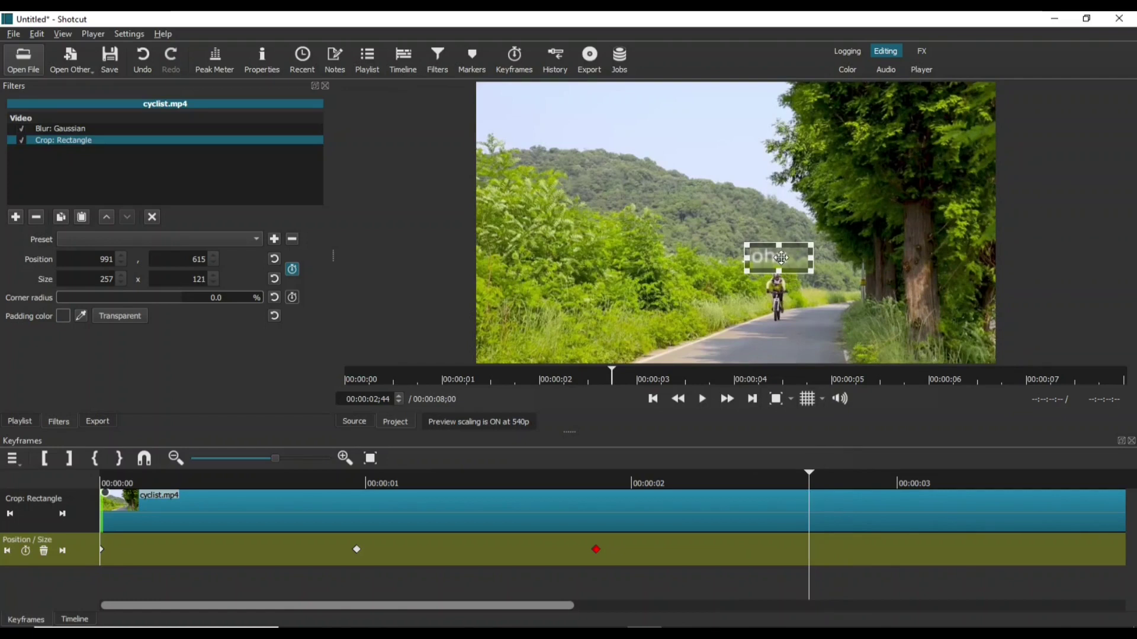
left_click_drag(782, 258, 753, 255)
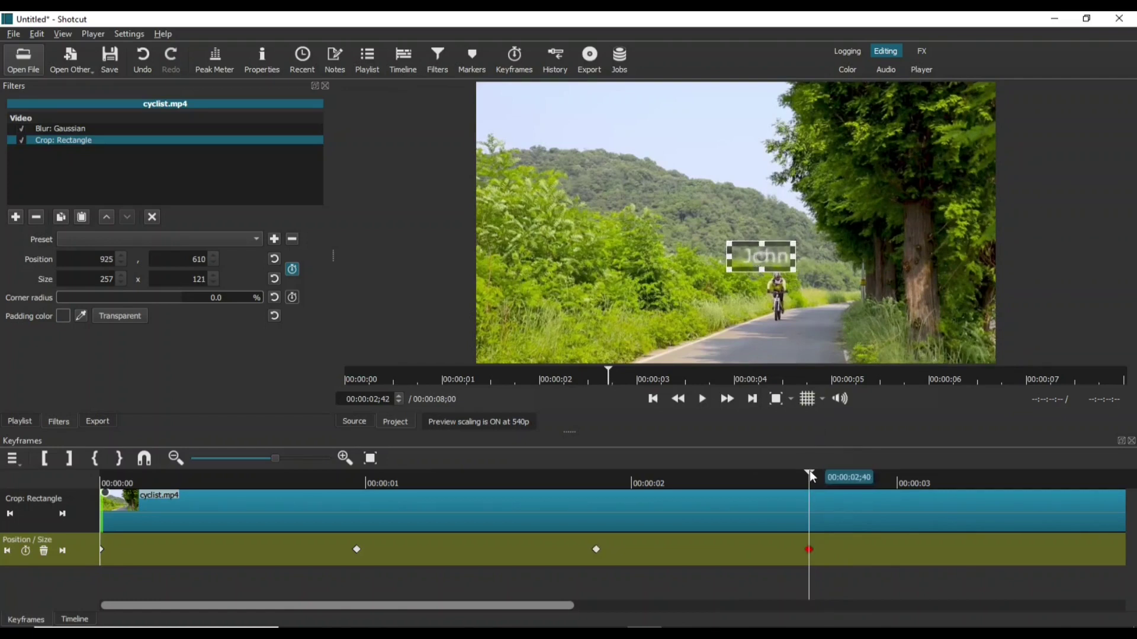
Add a crop position keyframe at 00:00:03;31 with the rectangle over the name label at about 865, 604
scroll(642, 517, "down", 2)
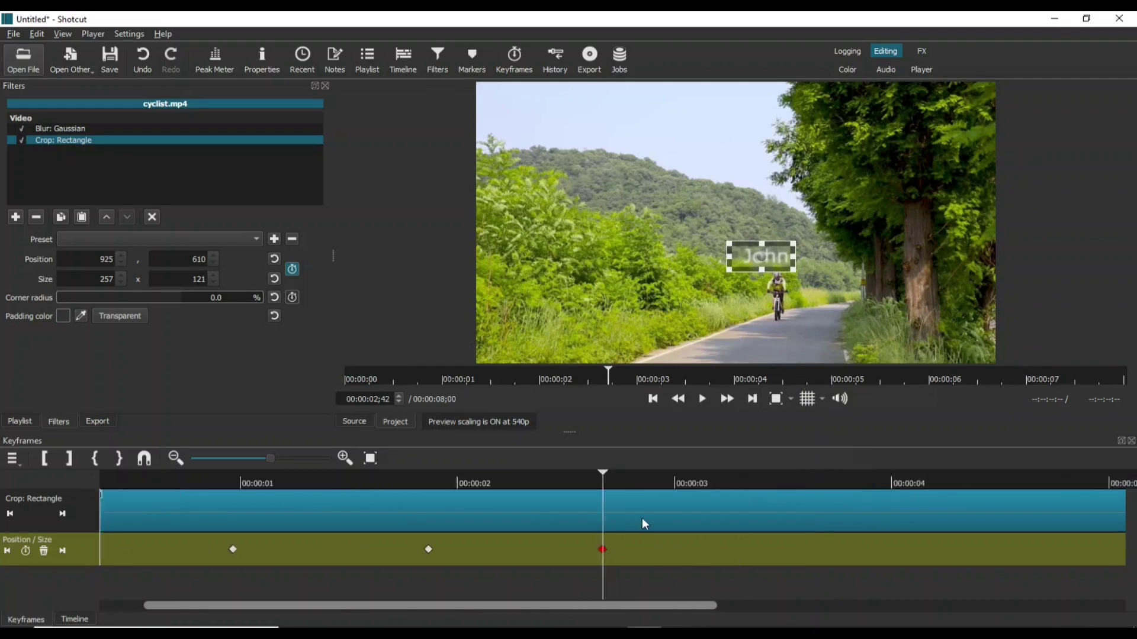
scroll(644, 524, "down", 3)
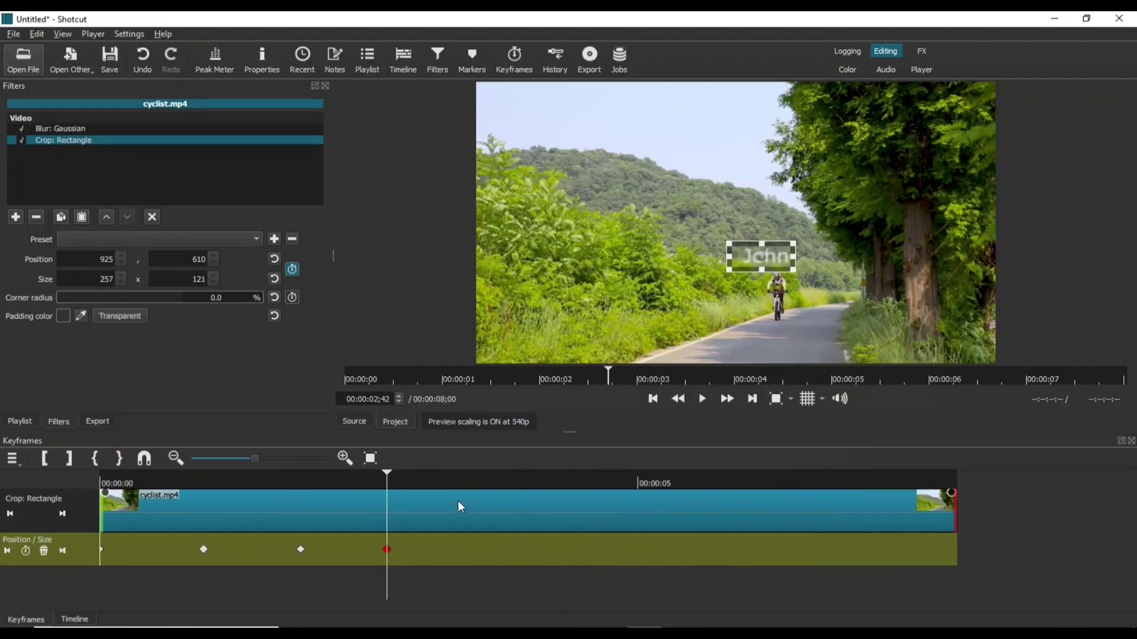
left_click_drag(388, 475, 476, 475)
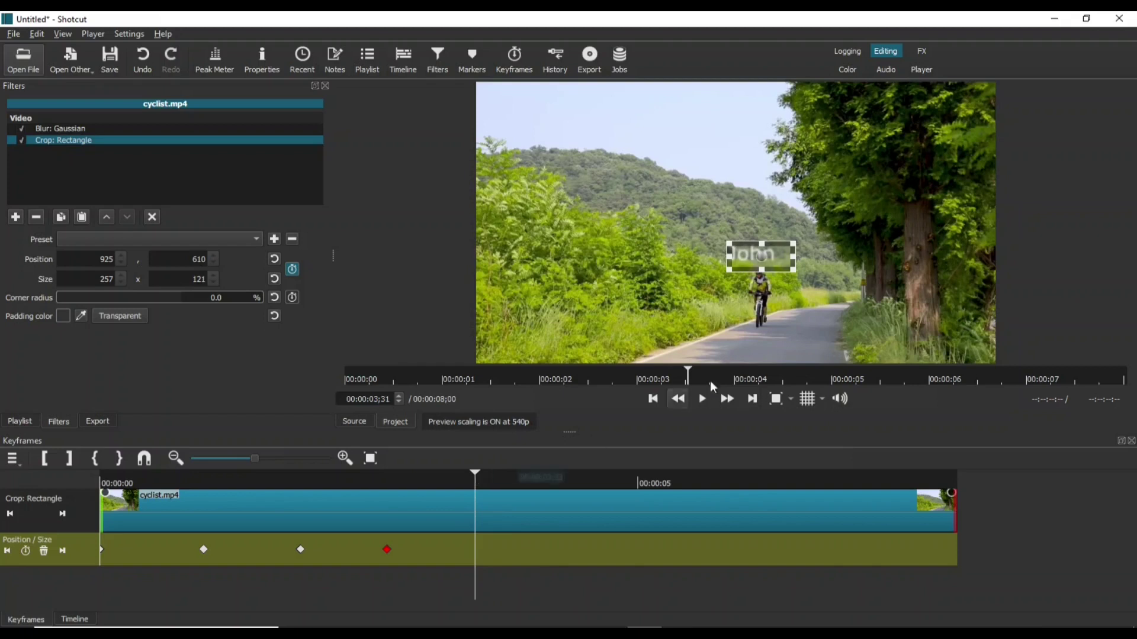
left_click_drag(749, 256, 738, 255)
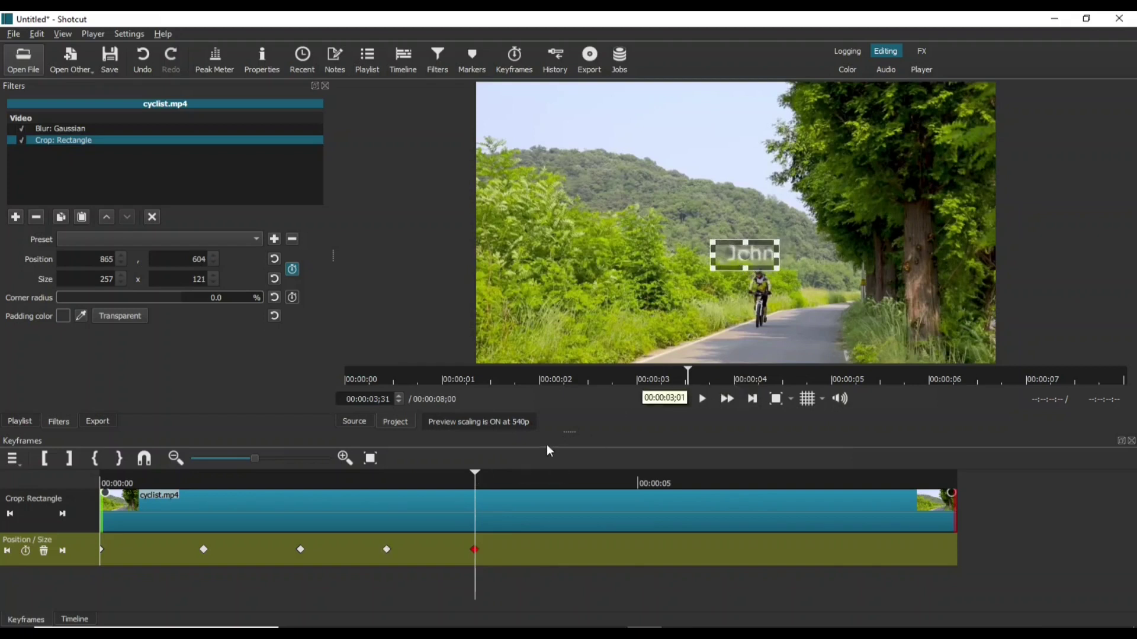
Add a crop position keyframe at 00:00:04;21 with the rectangle over the name label at about 833, 597
left_click_drag(475, 474, 566, 476)
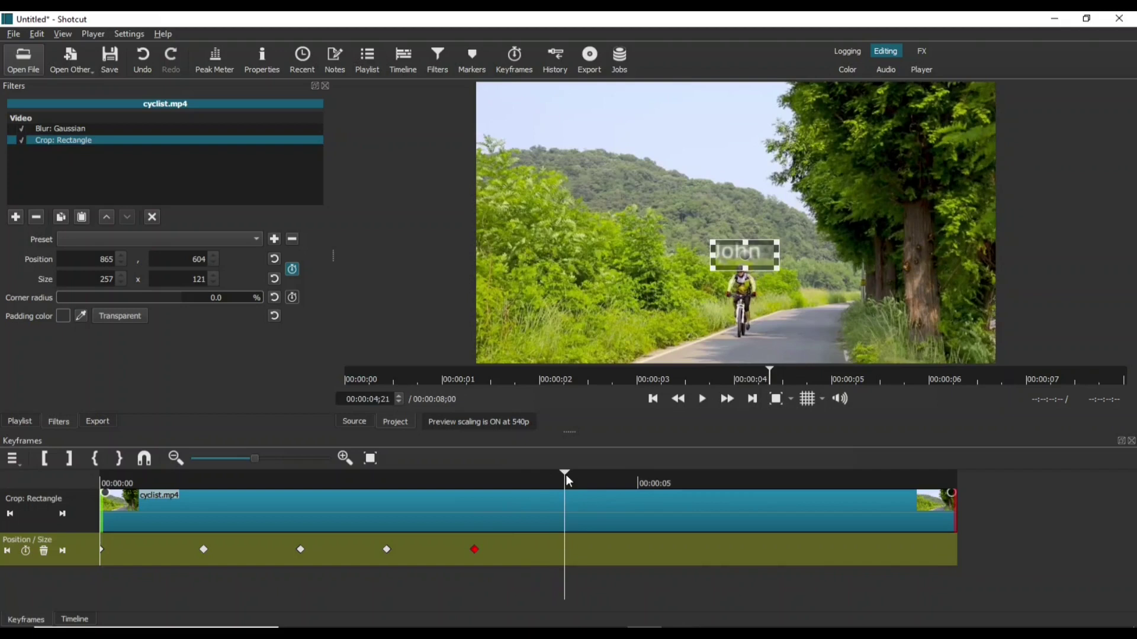
left_click(742, 255)
left_click_drag(741, 257, 728, 250)
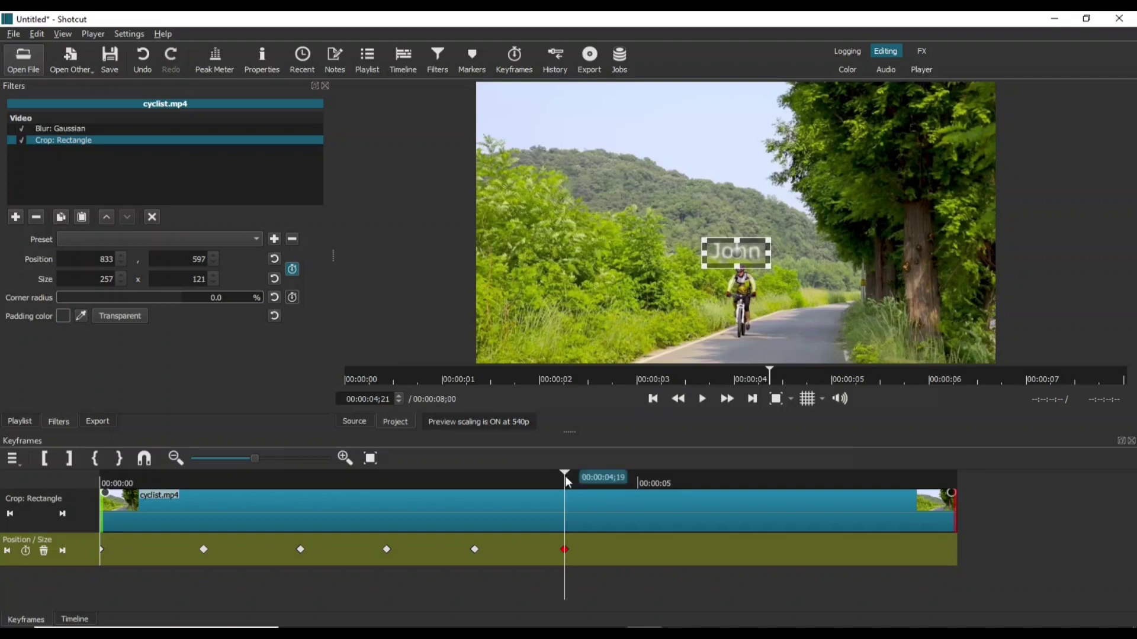
Add crop position keyframes over the name label: about 804, 583 at 00:00:04;51 and about 757, 570 at 00:00:05;07
left_click_drag(569, 471, 619, 474)
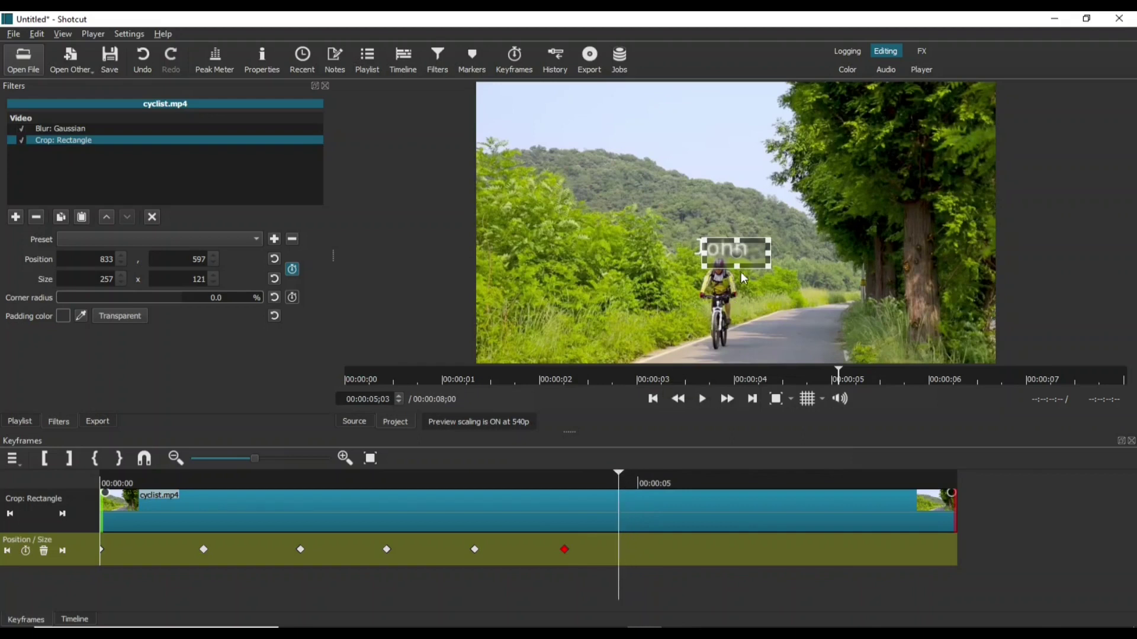
left_click_drag(738, 254, 722, 246)
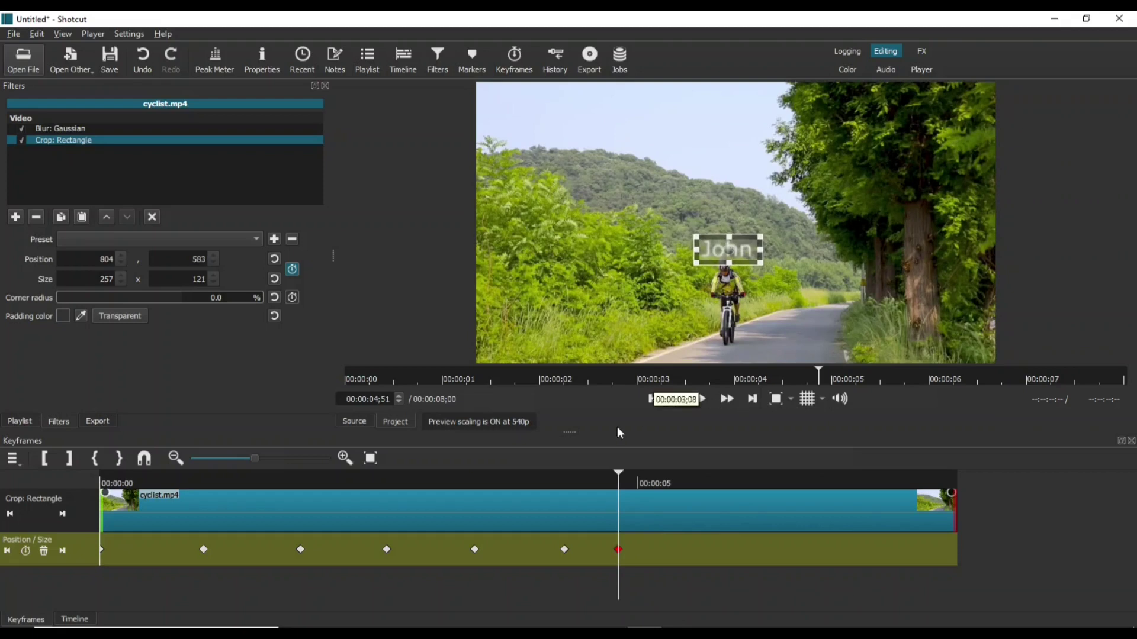
left_click(623, 475)
left_click_drag(623, 474, 648, 470)
left_click_drag(726, 257, 715, 253)
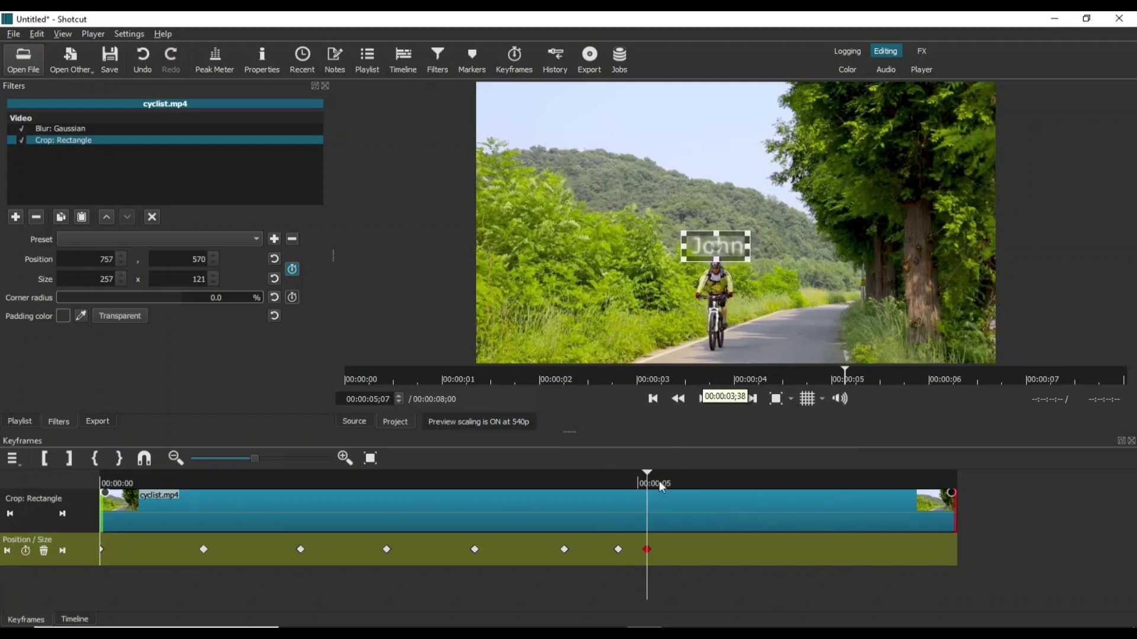
Add crop position keyframes over the name label: about 717, 546 at 00:00:05;20 and about 678, 536 at 00:00:05;29
left_click_drag(649, 474, 670, 474)
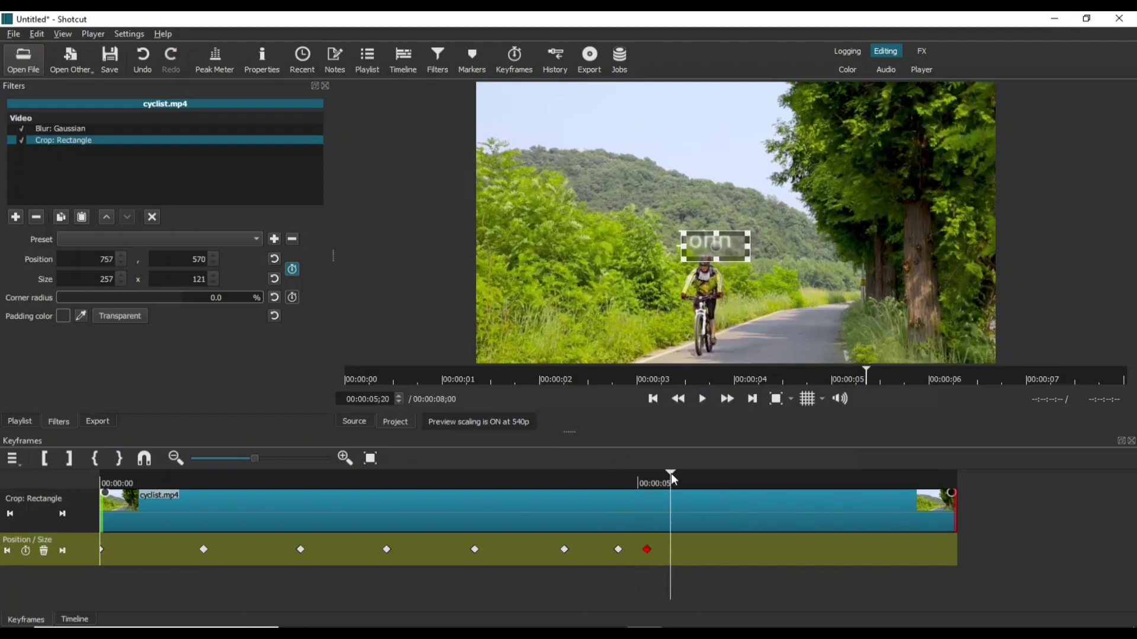
left_click_drag(718, 245, 704, 239)
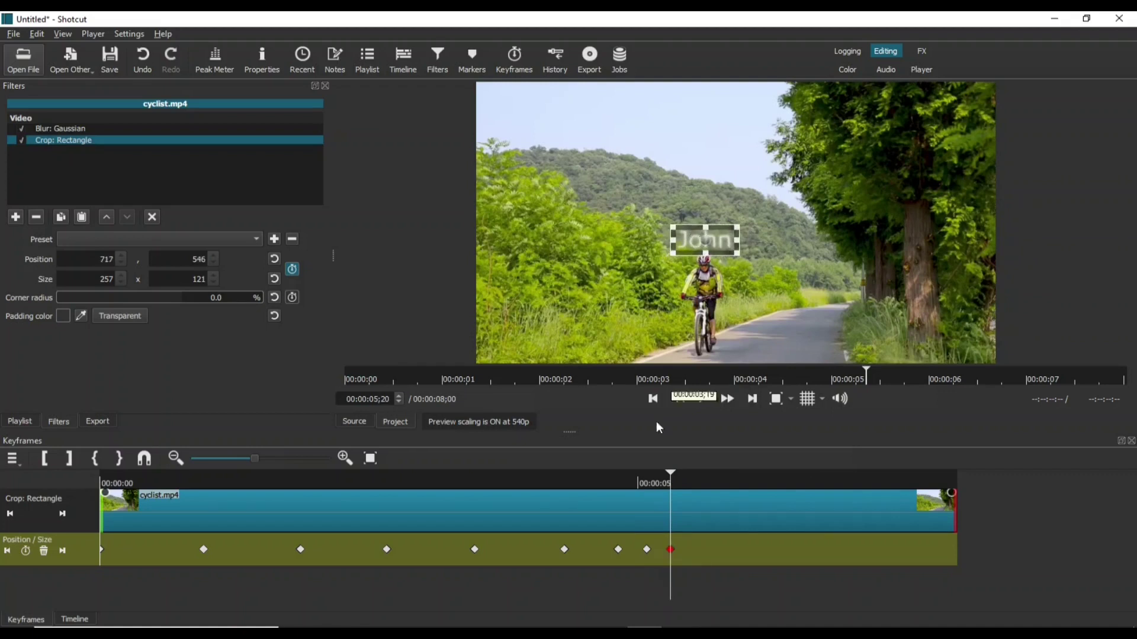
left_click_drag(670, 472, 688, 471)
left_click_drag(706, 238, 688, 237)
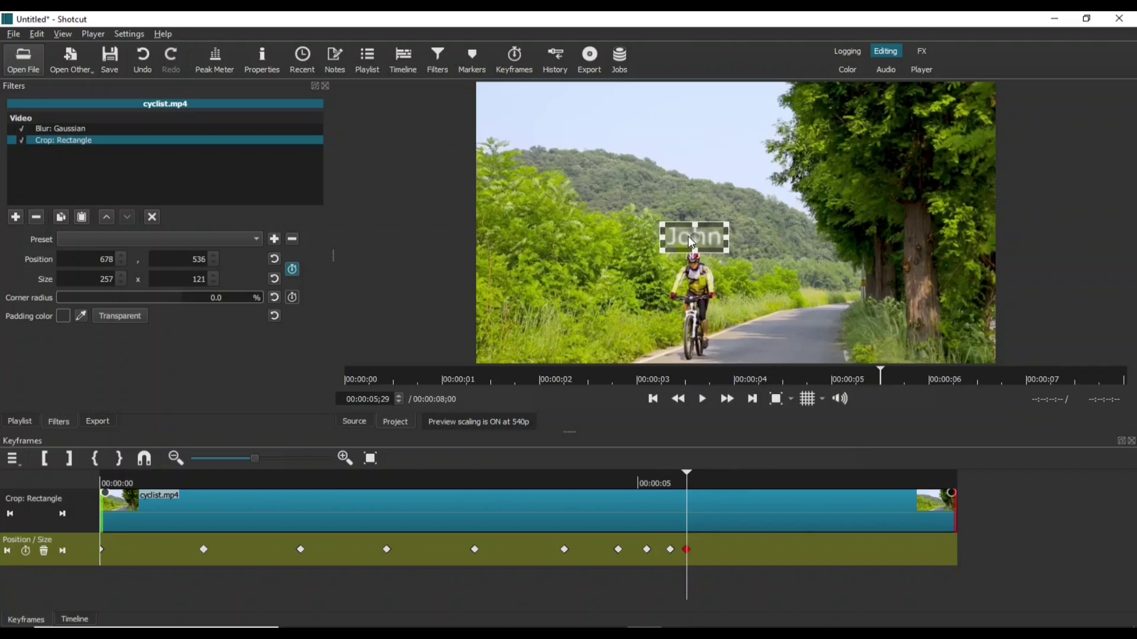
Add crop position keyframes over the name label: about 646, 525 at 00:00:05;35 and about 623, 515 at 00:00:05;41
left_click_drag(688, 474, 698, 474)
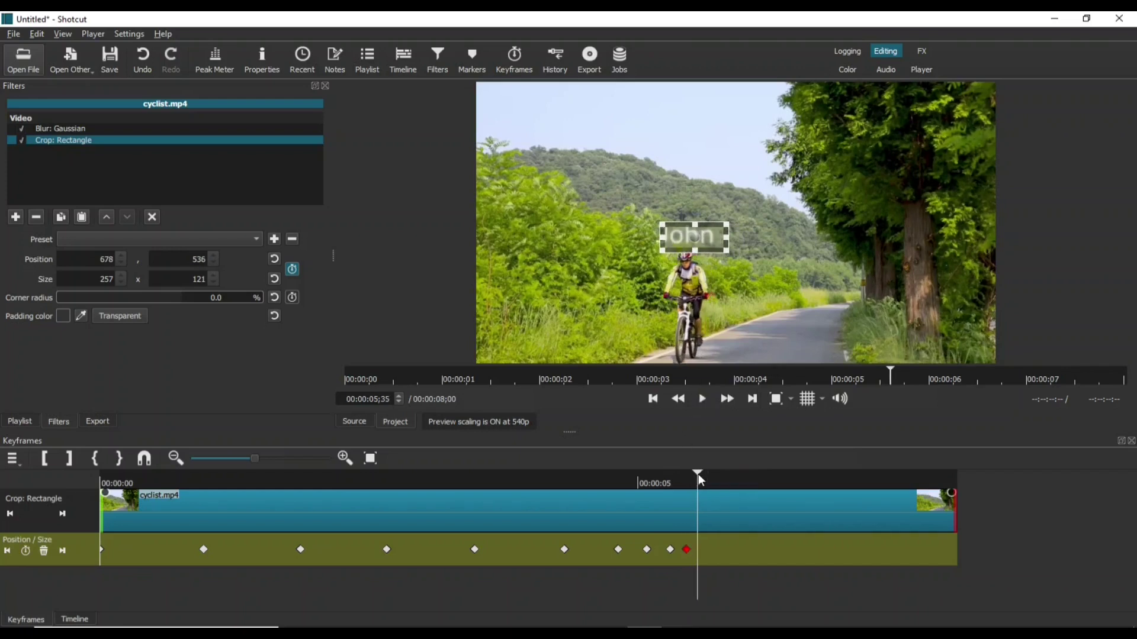
left_click_drag(689, 241, 681, 239)
left_click_drag(701, 477, 709, 473)
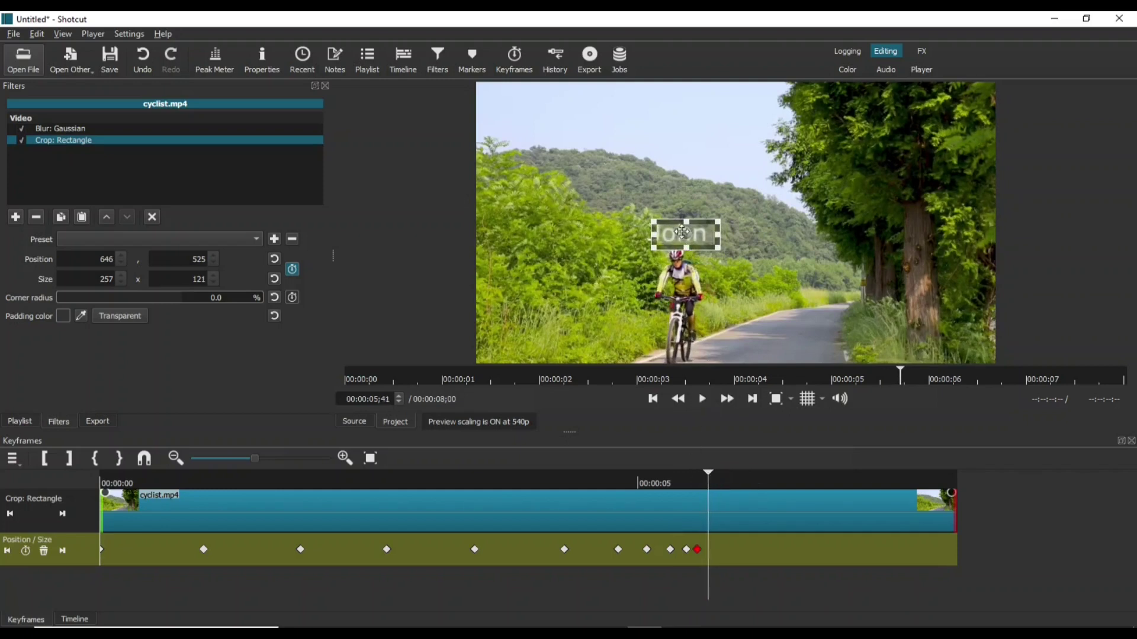
left_click_drag(682, 232, 679, 237)
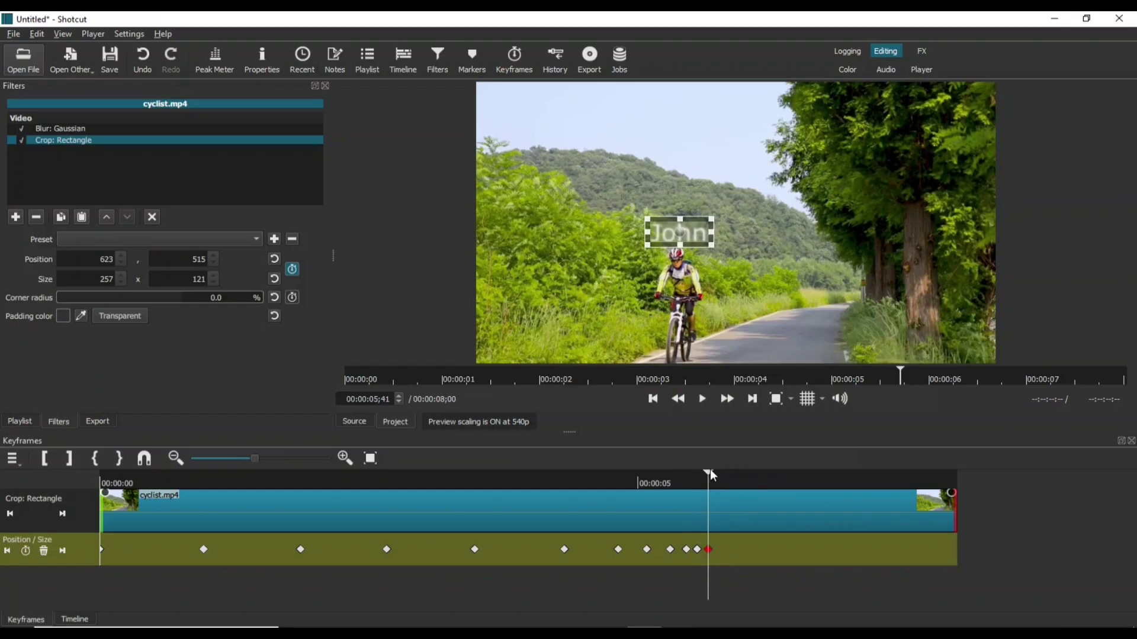
Keyframe the crop rectangle over the label at 00:00:05;45 (about 602, 512), 00:00:05;48 (about 578, 510) and 00:00:05;52 (about 563, 504)
left_click_drag(705, 474, 716, 476)
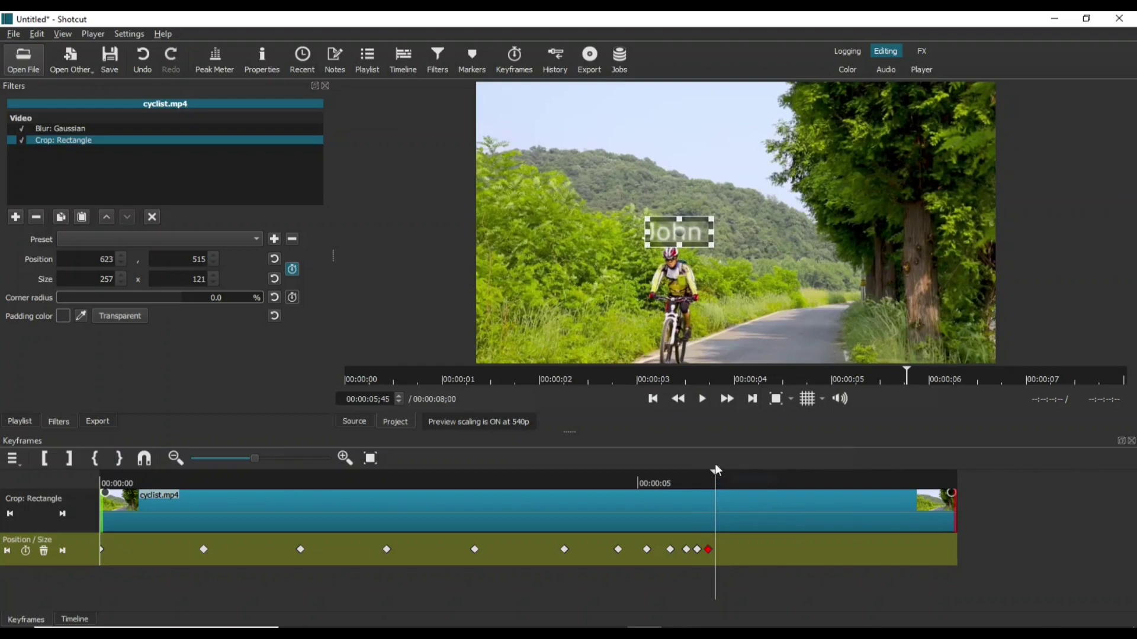
left_click_drag(679, 229, 664, 231)
left_click_drag(716, 474, 722, 473)
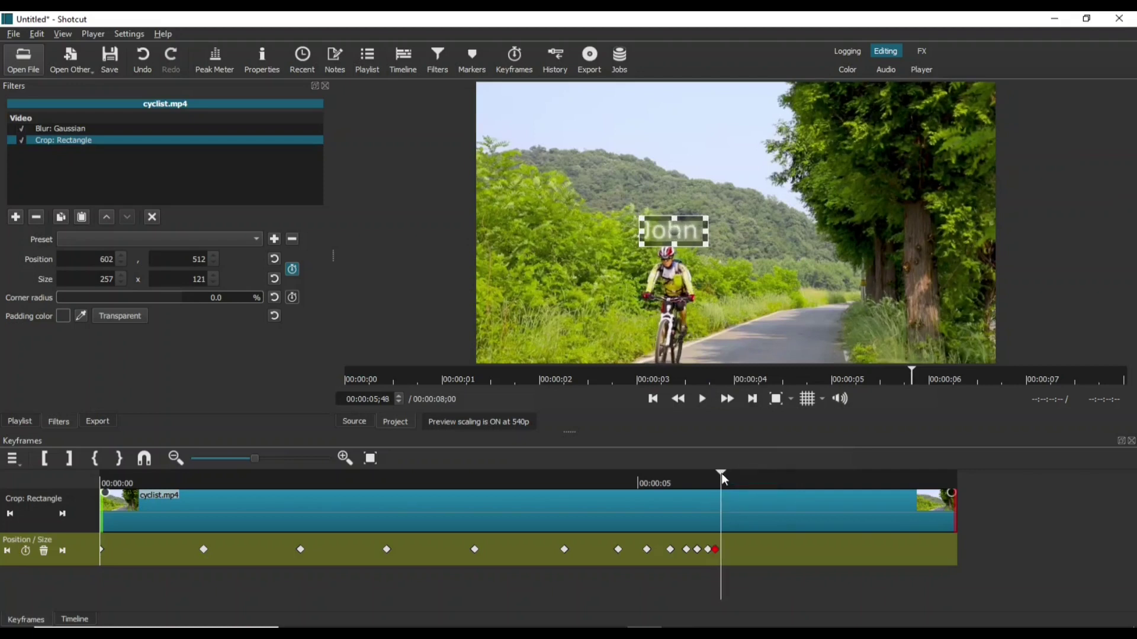
left_click_drag(678, 233, 669, 232)
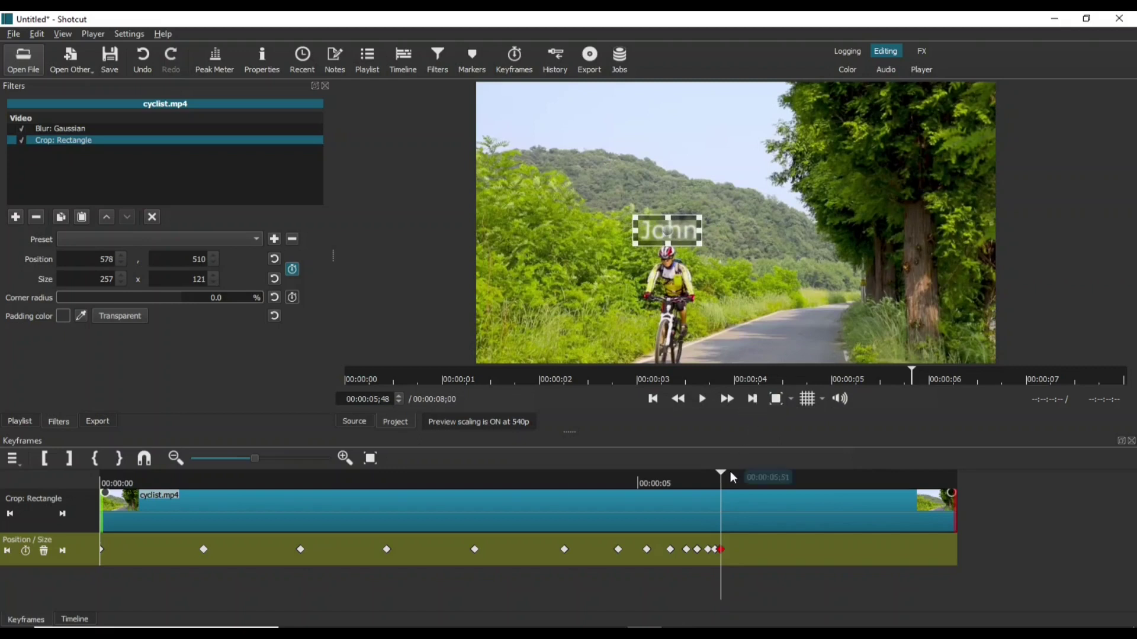
left_click_drag(720, 471, 728, 471)
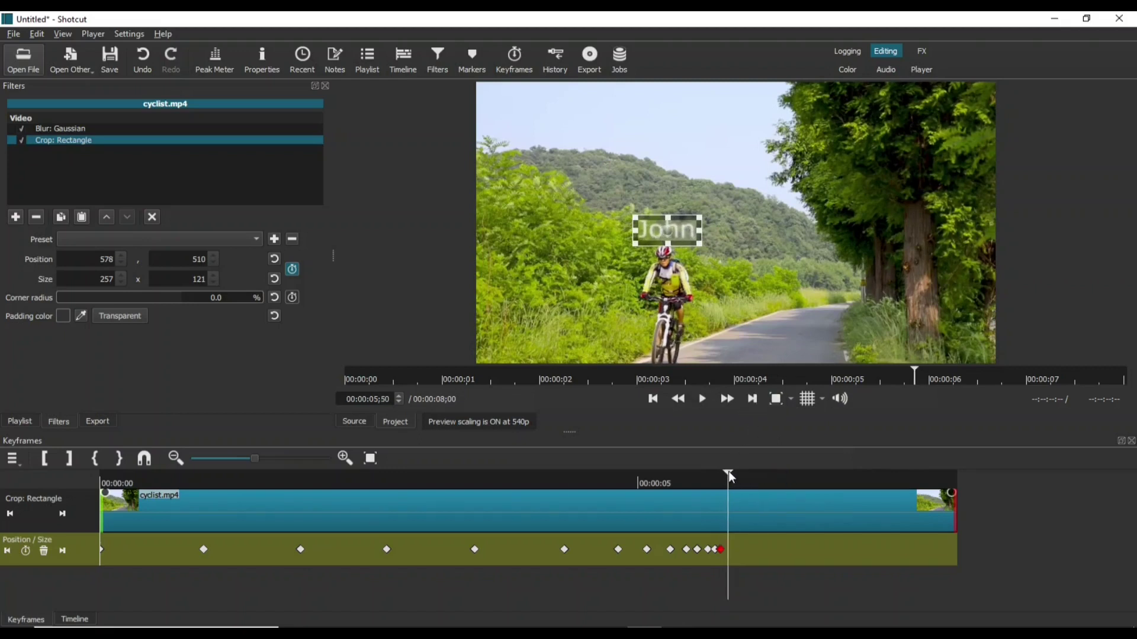
left_click_drag(669, 231, 656, 227)
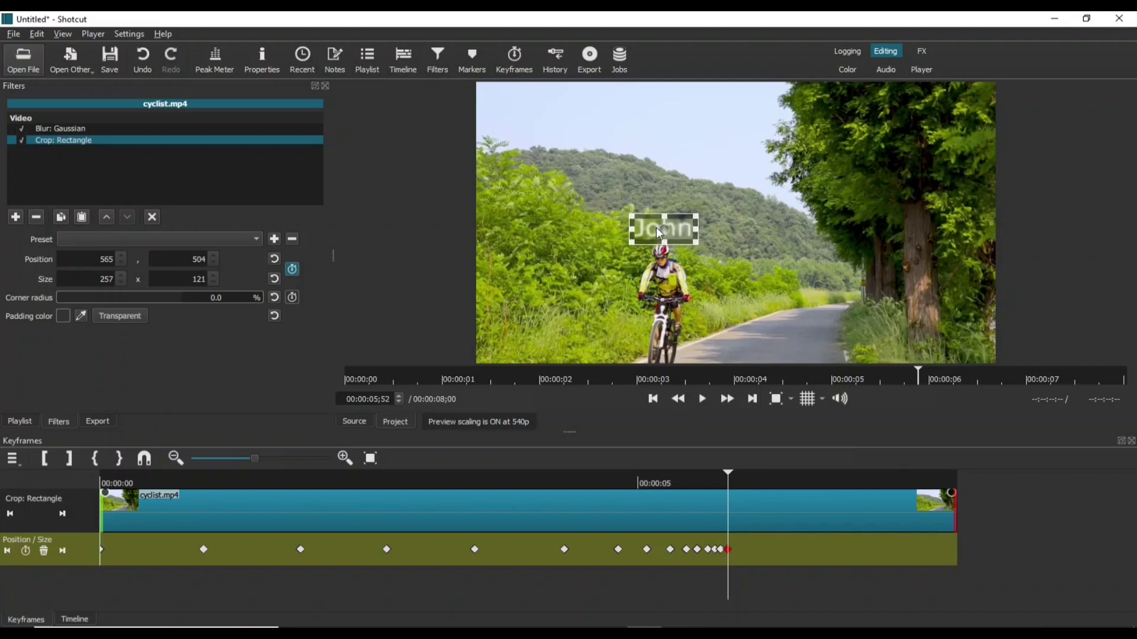
Add a crop keyframe at 00:00:06;01 with the rectangle enlarged to about 317 x 147 at position 502, 460 over the label
left_click(732, 473)
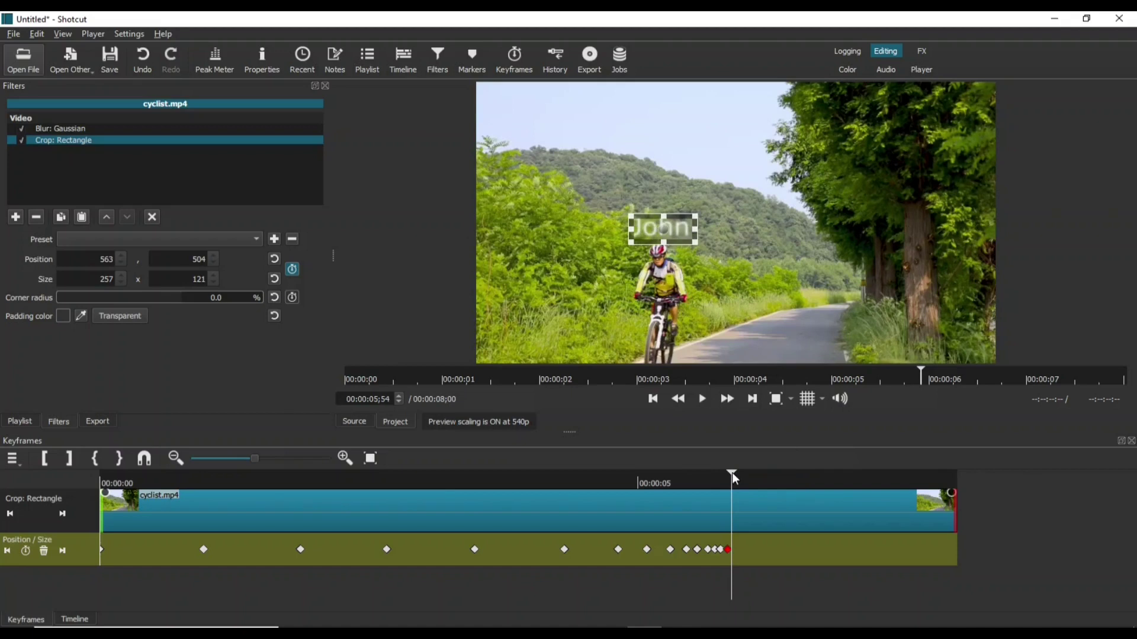
left_click(745, 473)
left_click_drag(629, 214, 613, 203)
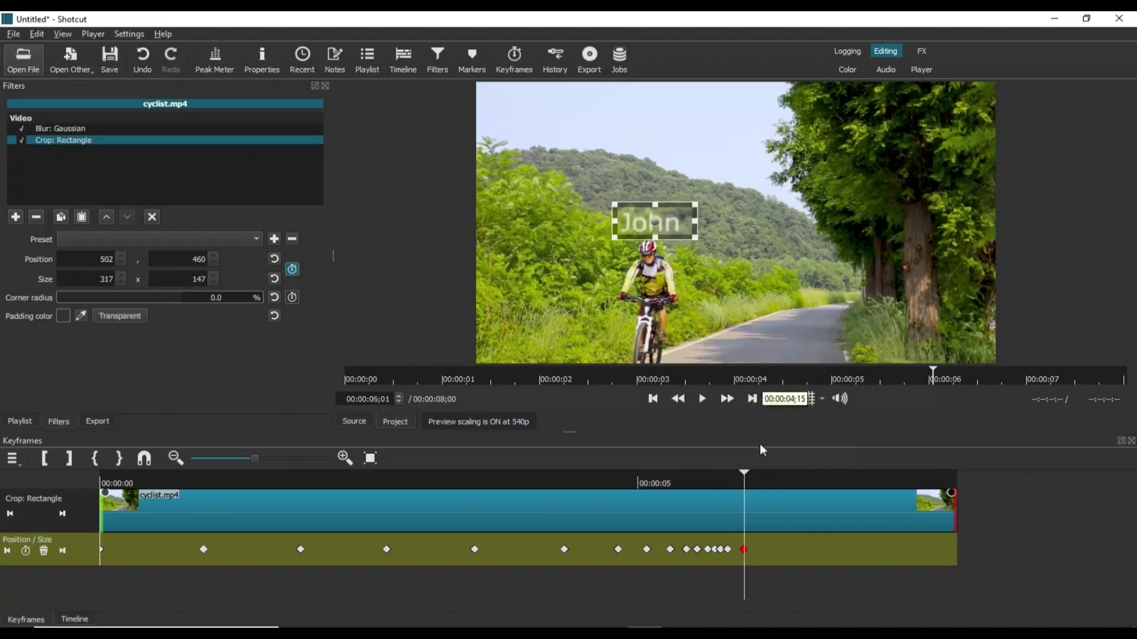
Add crop position keyframes over the name label: about 431, 449 at 00:00:06;10 and about 350, 431 at 00:00:06;18
left_click(760, 475)
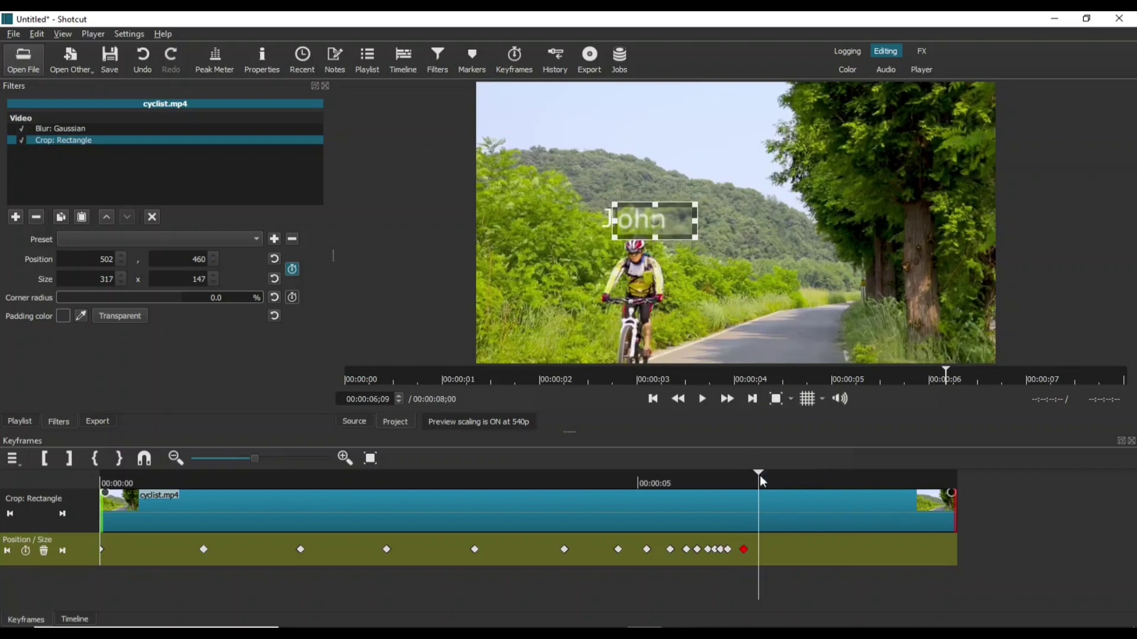
left_click_drag(650, 221, 630, 218)
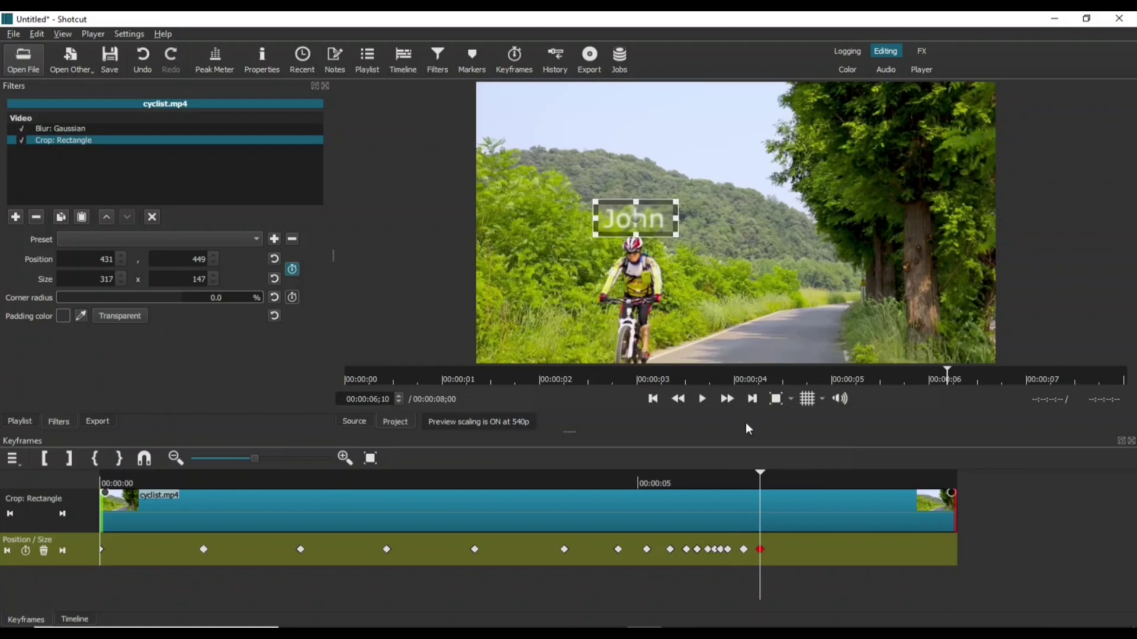
left_click(766, 473)
left_click_drag(766, 474, 776, 475)
left_click_drag(645, 226, 611, 218)
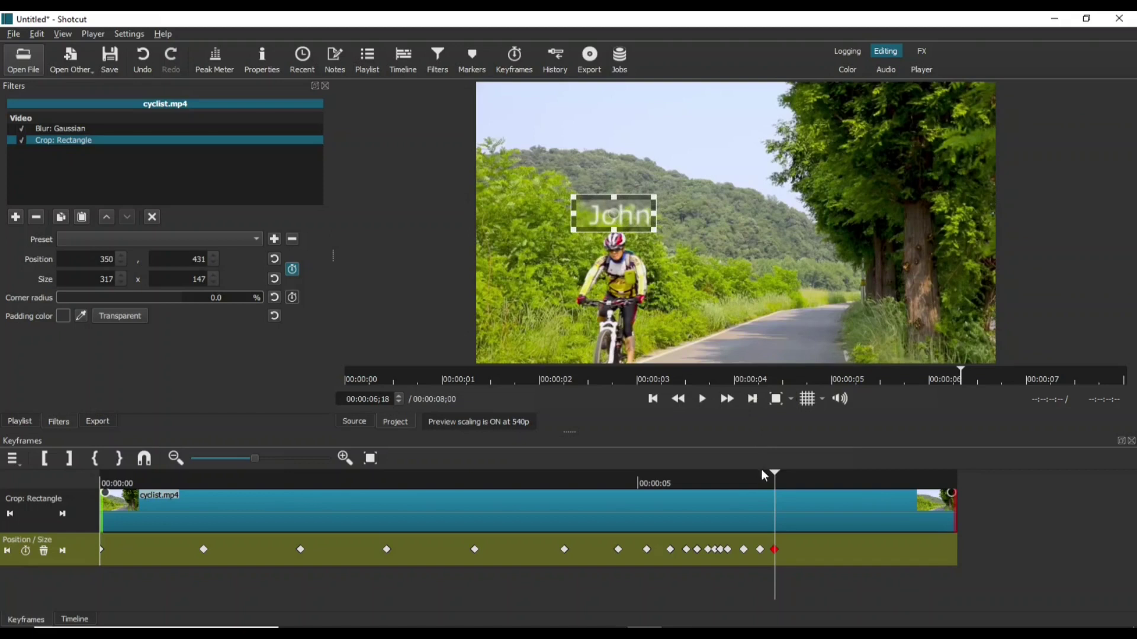
Add a crop position keyframe at 00:00:06;24 with the rectangle over the name label at about 287, 426
left_click(780, 473)
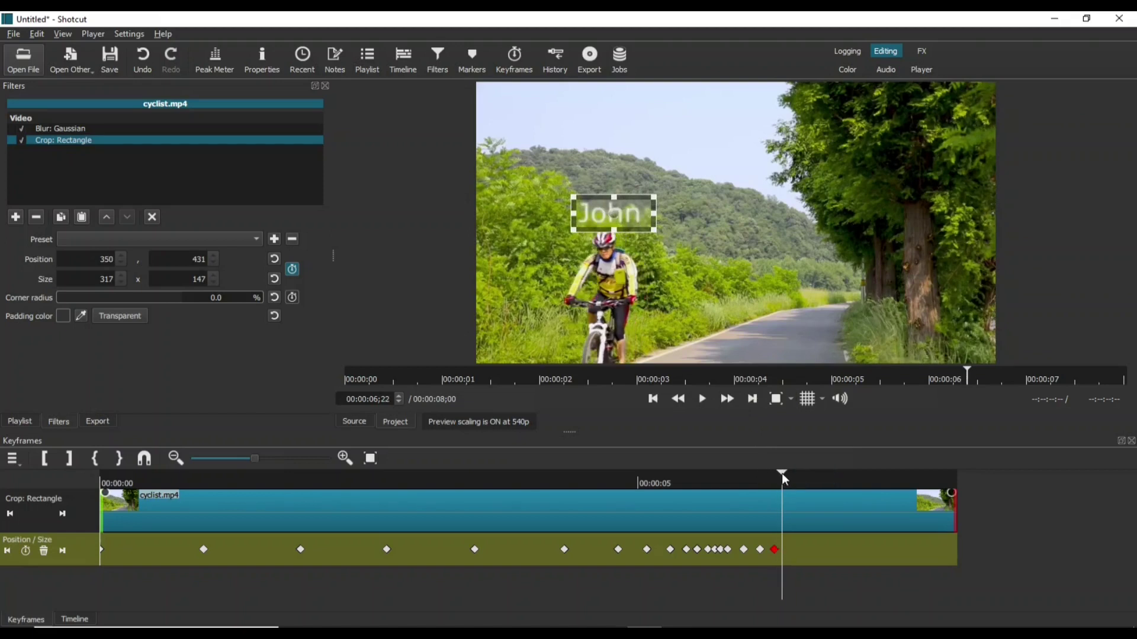
left_click(782, 474)
left_click(785, 474)
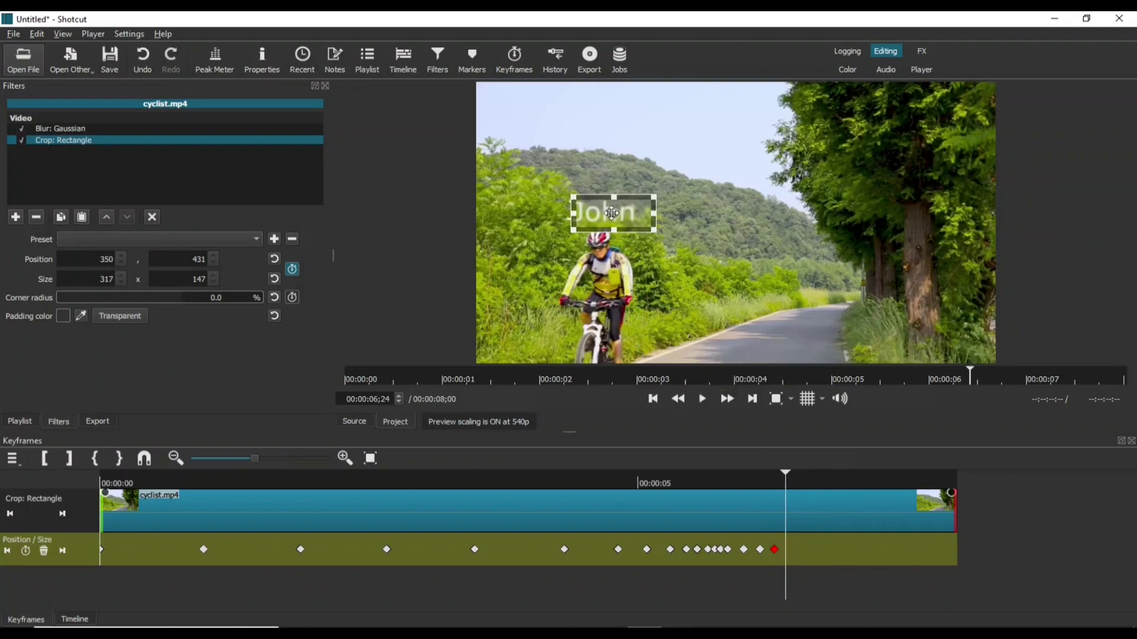
left_click_drag(612, 214, 594, 217)
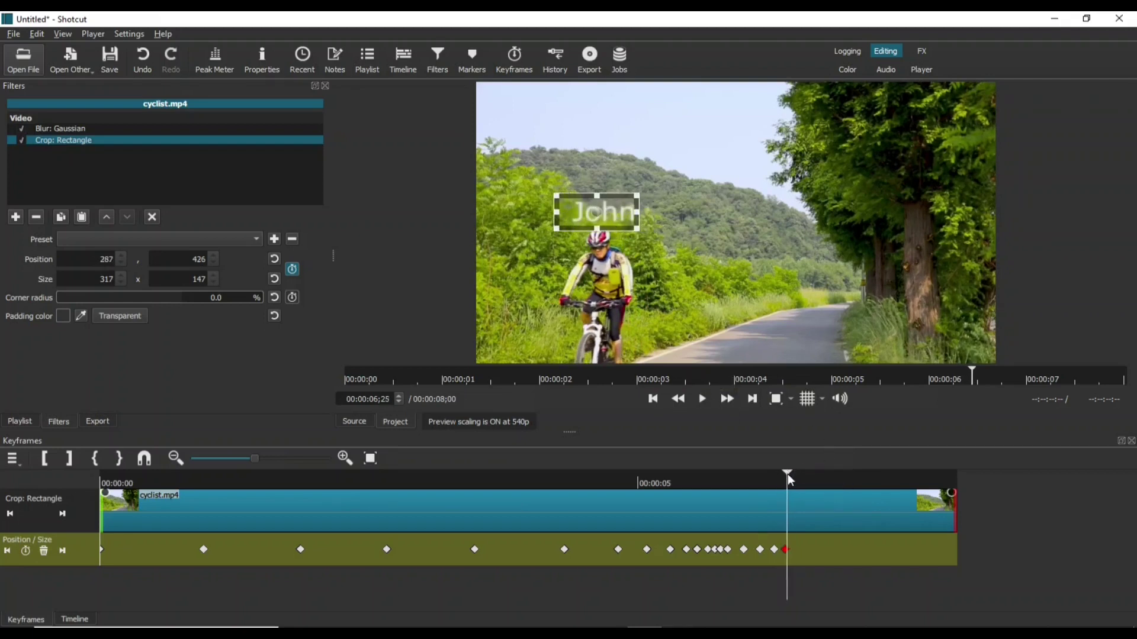
Add crop position keyframes over the name label: about 229, 397 at 00:00:06;30 and about 174, 384 at 00:00:06;34
left_click(796, 474)
left_click_drag(598, 212, 582, 204)
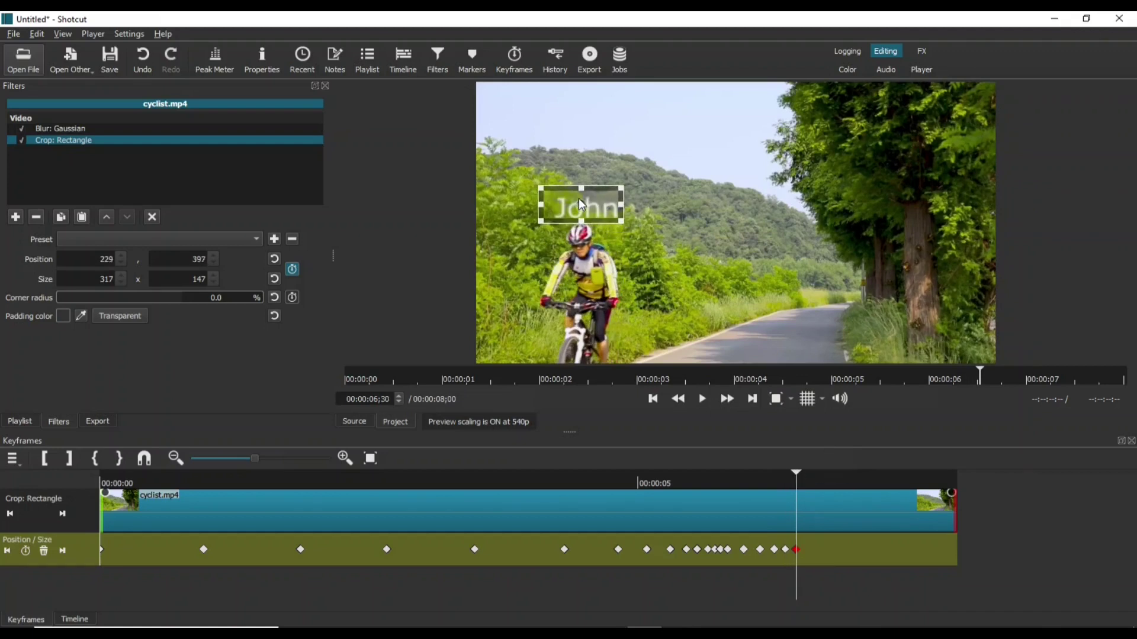
left_click_drag(797, 473, 805, 479)
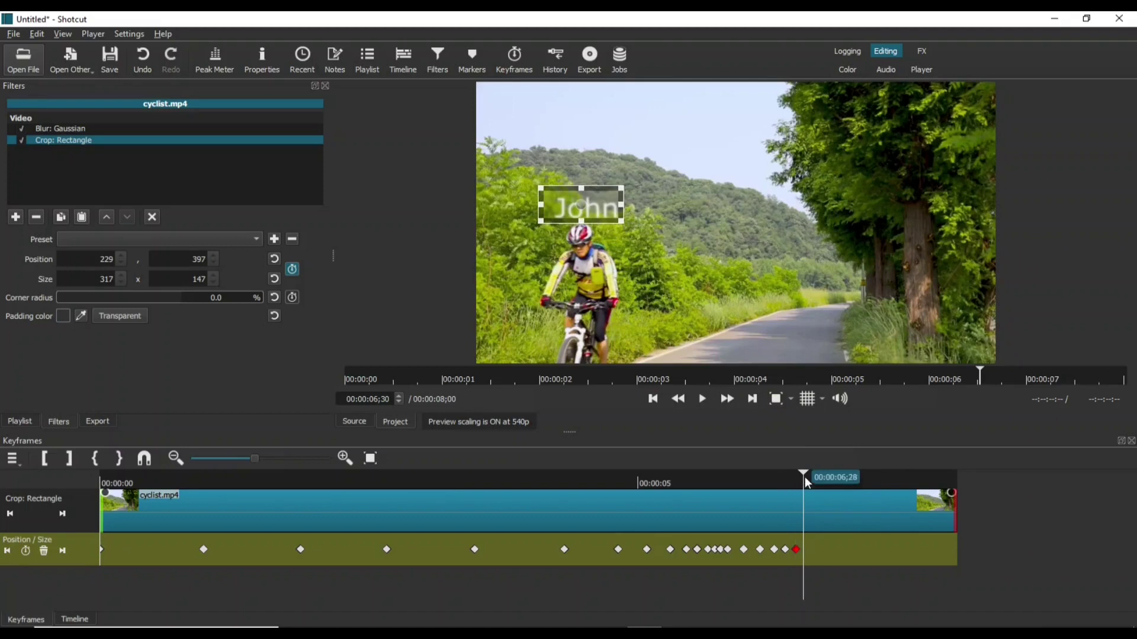
left_click_drag(573, 207, 561, 207)
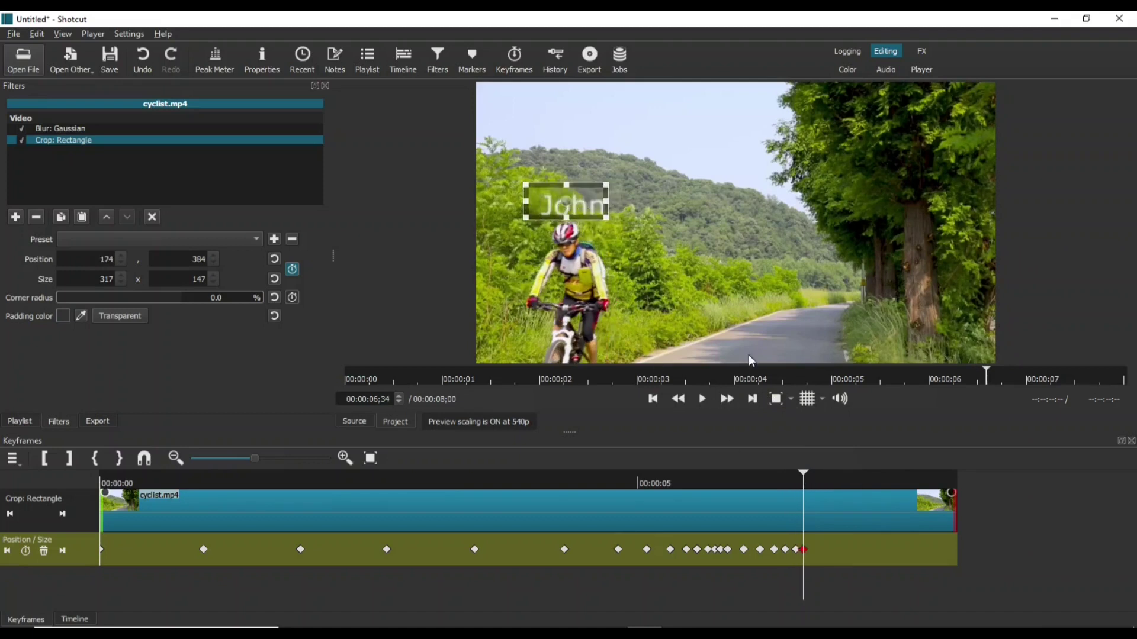
Add crop position keyframes over the name label: about 50, 360 at 00:00:06;41 and about -39, 342 at 00:00:06;49
left_click_drag(805, 472, 822, 477)
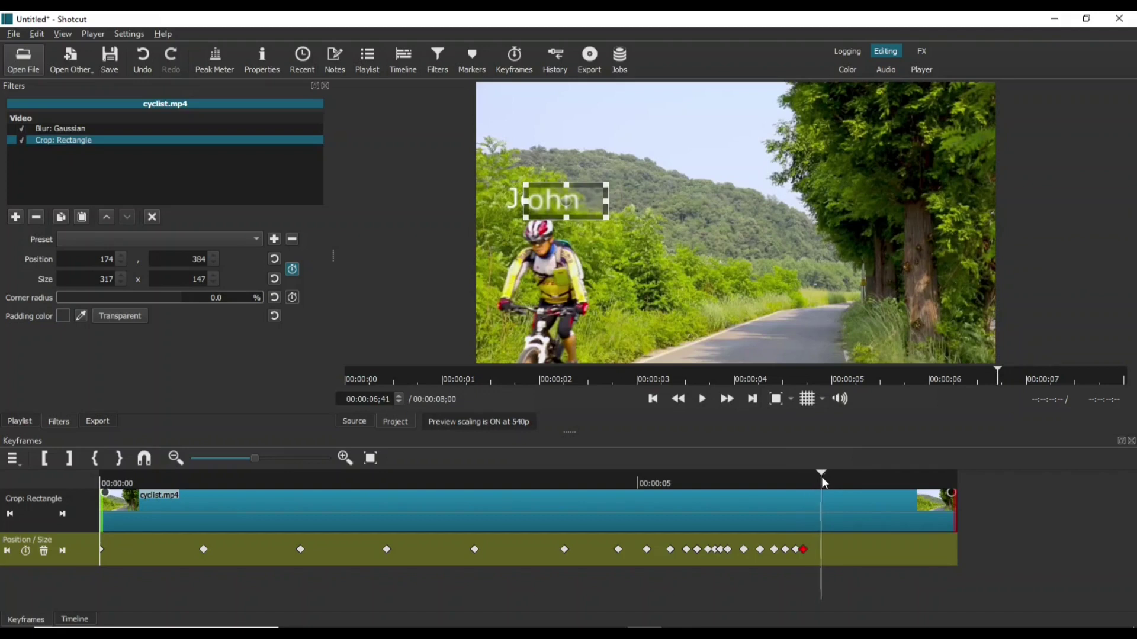
left_click_drag(561, 206, 523, 196)
left_click(828, 471)
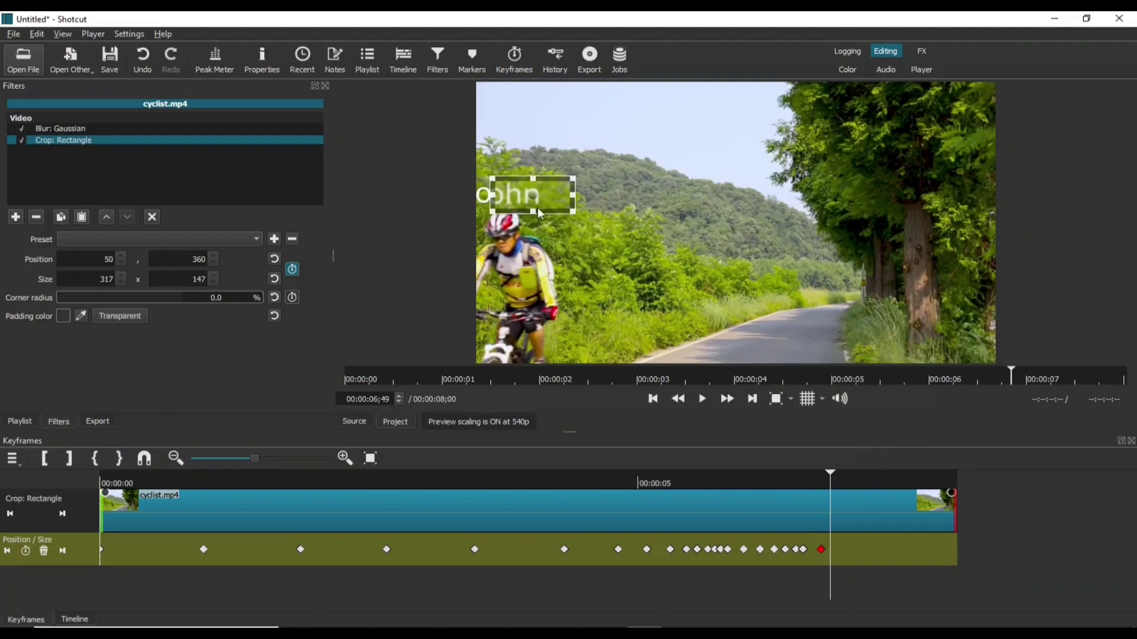
left_click_drag(529, 199, 505, 193)
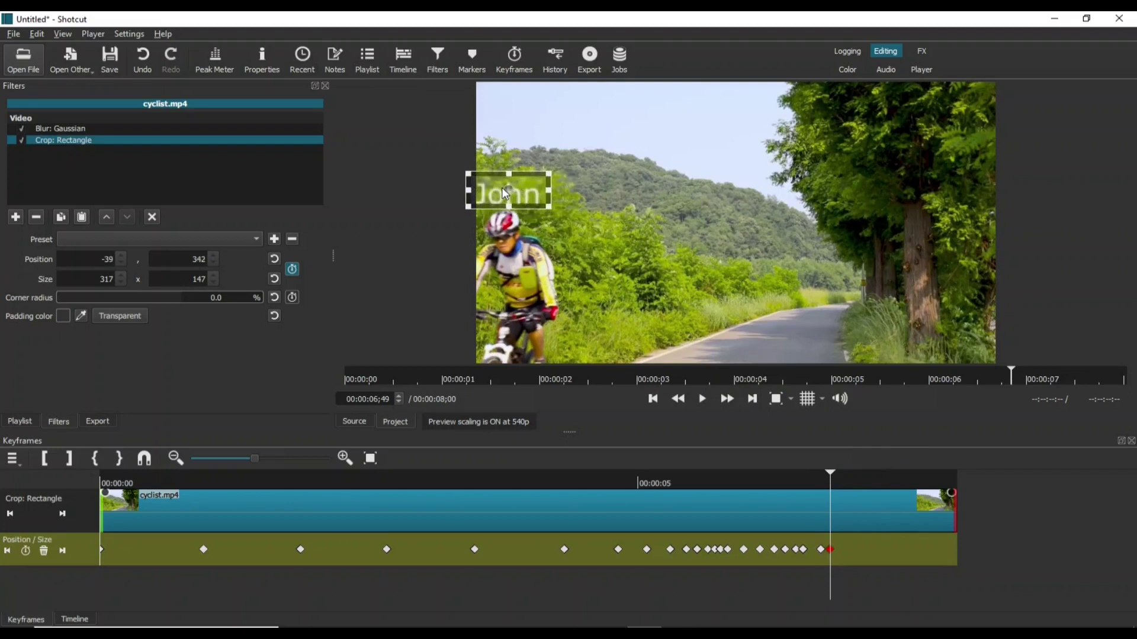
Add a crop keyframe at 00:00:07;00 with the rectangle outside the frame at about -326, 342, and play the clip from the start
left_click_drag(832, 471, 851, 472)
left_click_drag(511, 190, 423, 190)
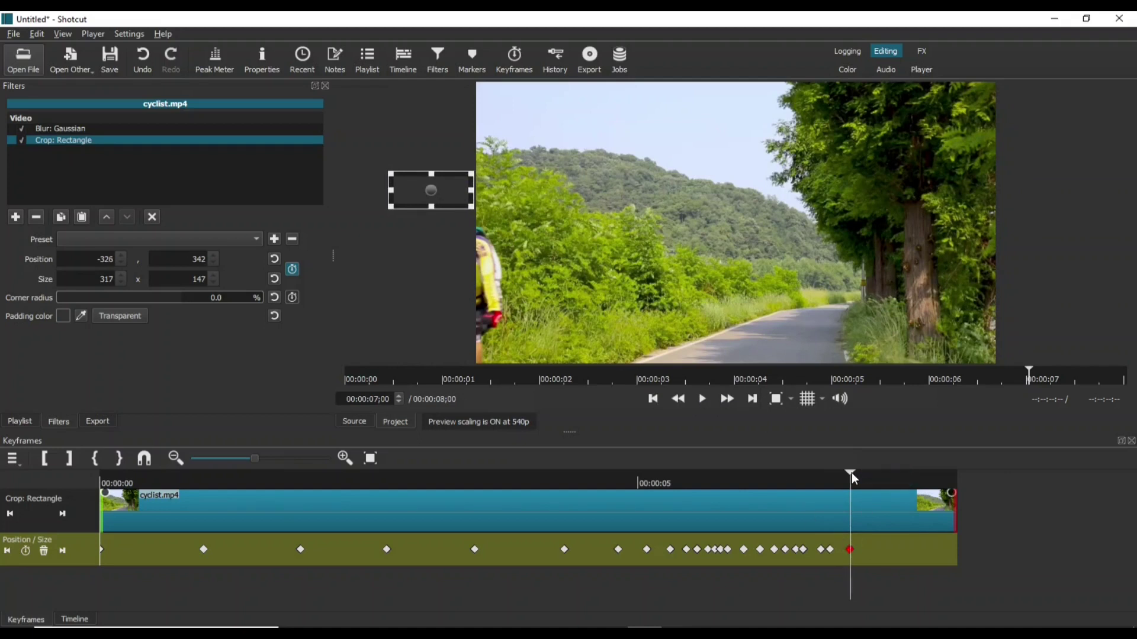
key("Home")
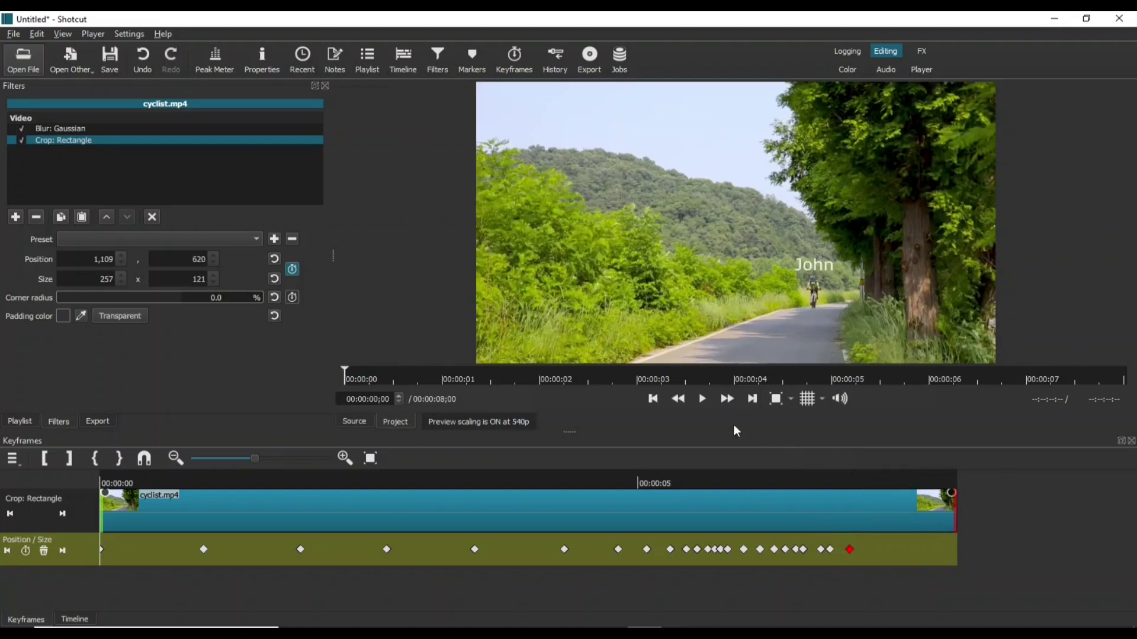
left_click(704, 399)
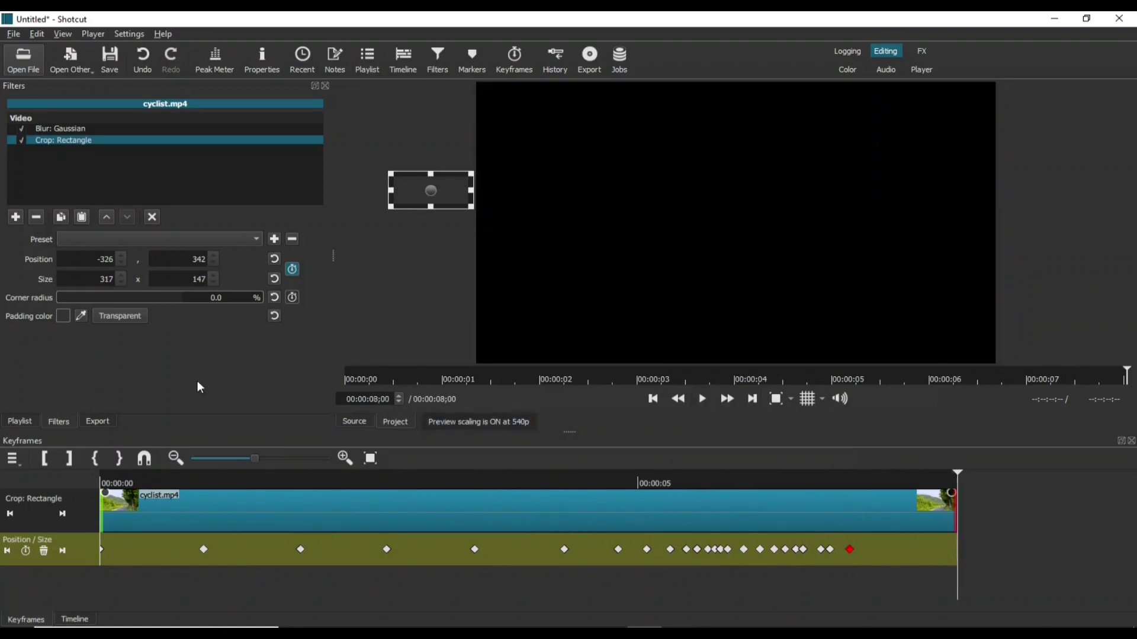
Set the Gaussian blur amount to 25.0% and play the cyclist clip to check the blurred name label
left_click(78, 132)
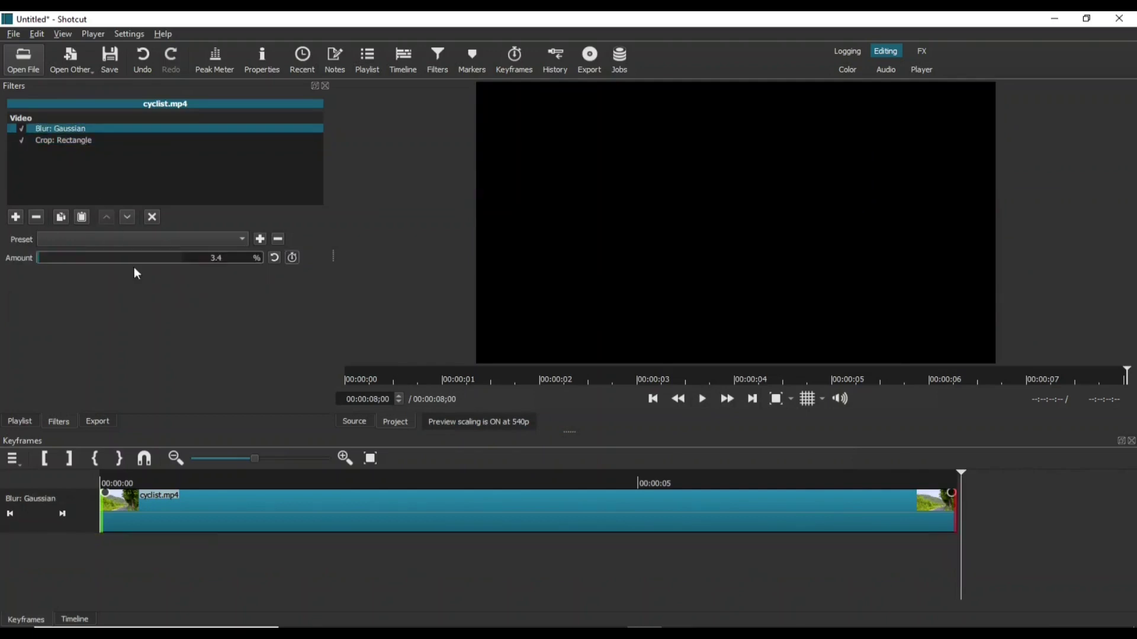
left_click(963, 475)
key("Home")
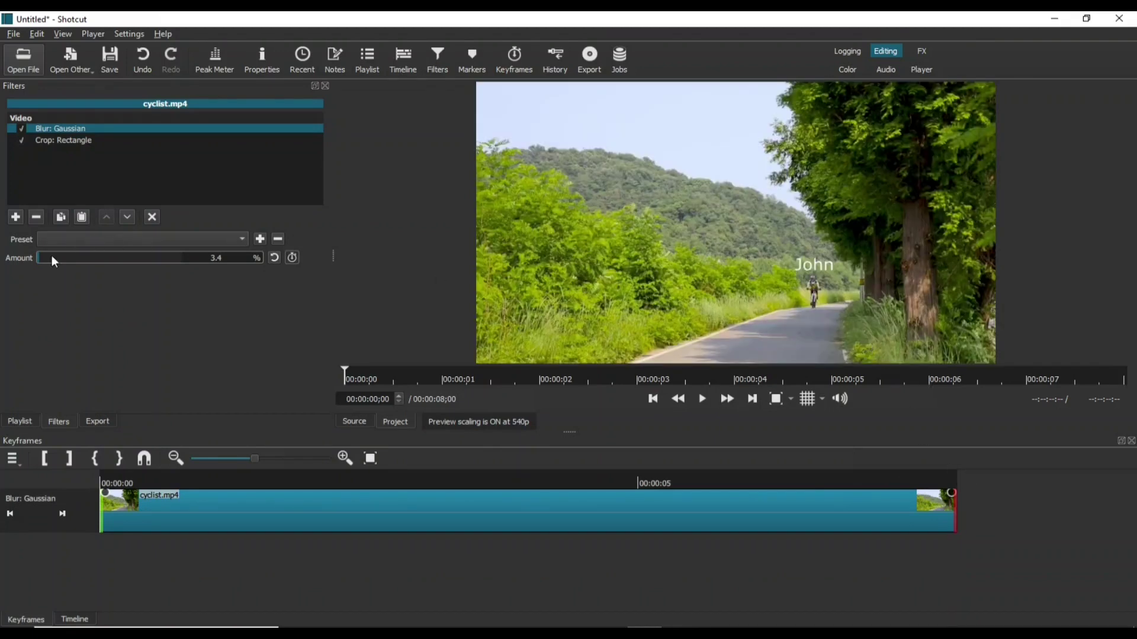
left_click_drag(41, 254, 114, 258)
left_click(703, 399)
left_click_drag(108, 257, 74, 263)
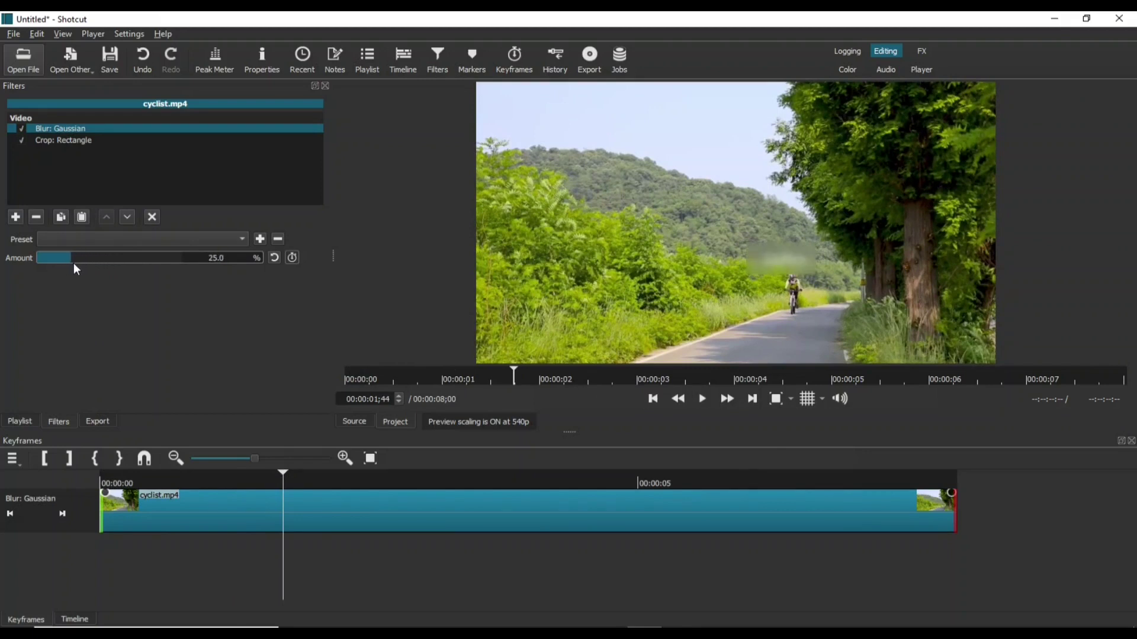
left_click(704, 401)
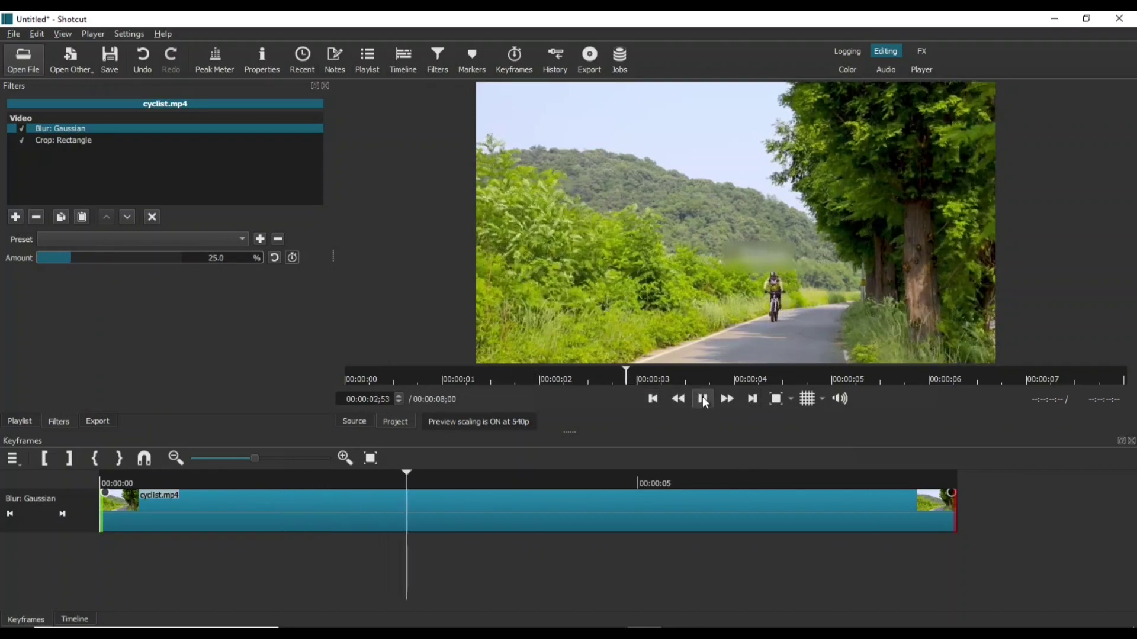